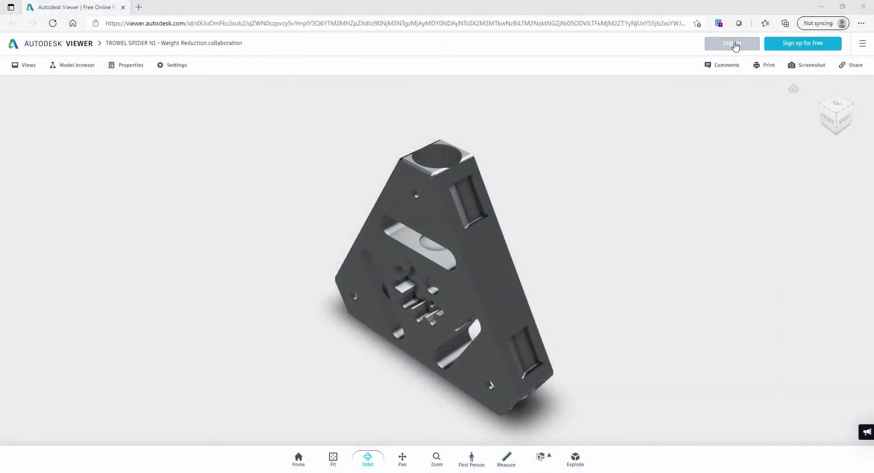
# Step: Sign in to Autodesk Viewer with the saved account and open the pocket review markup
pyautogui.click(735, 46)
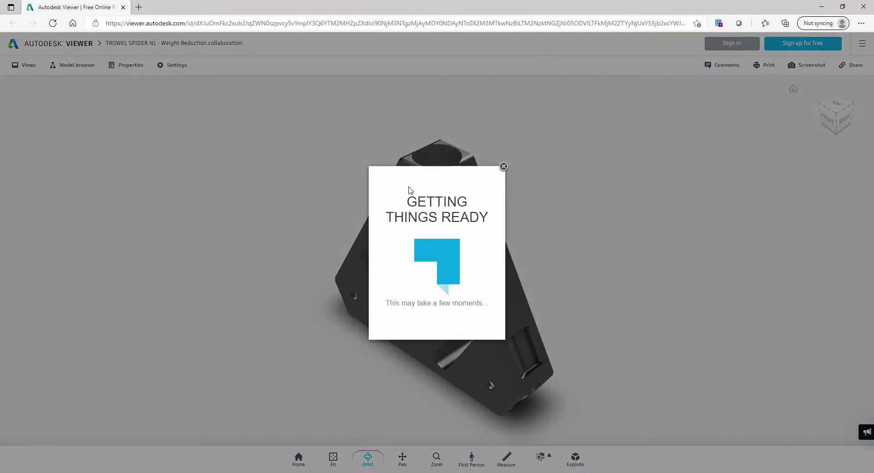
pyautogui.click(452, 158)
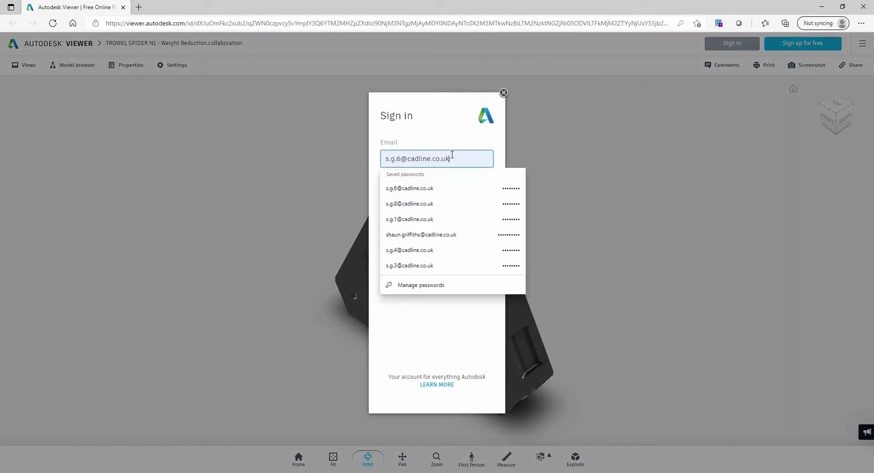
pyautogui.click(442, 234)
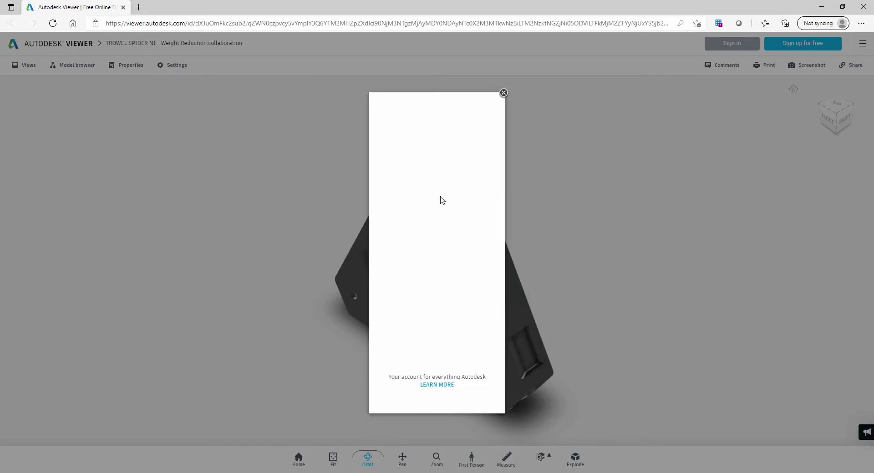
pyautogui.click(442, 221)
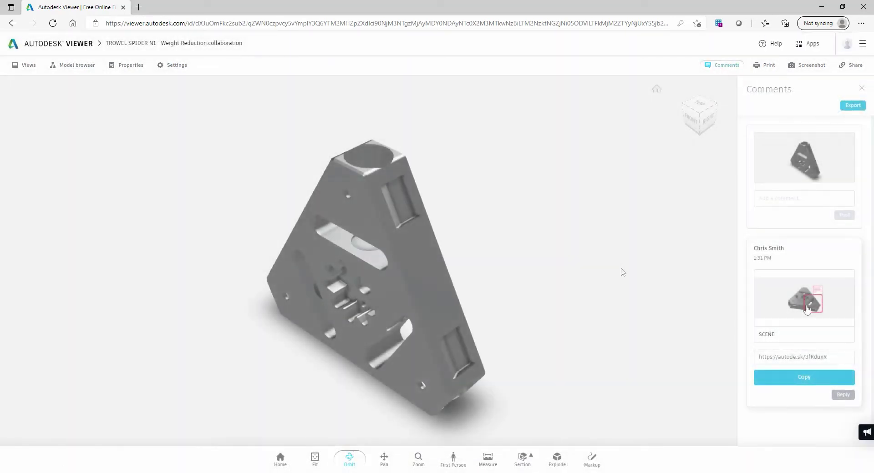
pyautogui.click(805, 306)
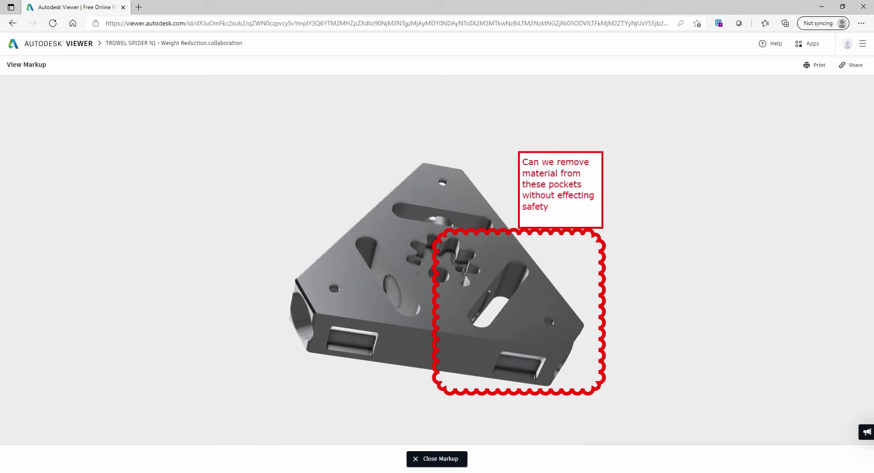
# Step: Close the markup and measure the distance across the pocket, about 55.0 mm
pyautogui.click(439, 459)
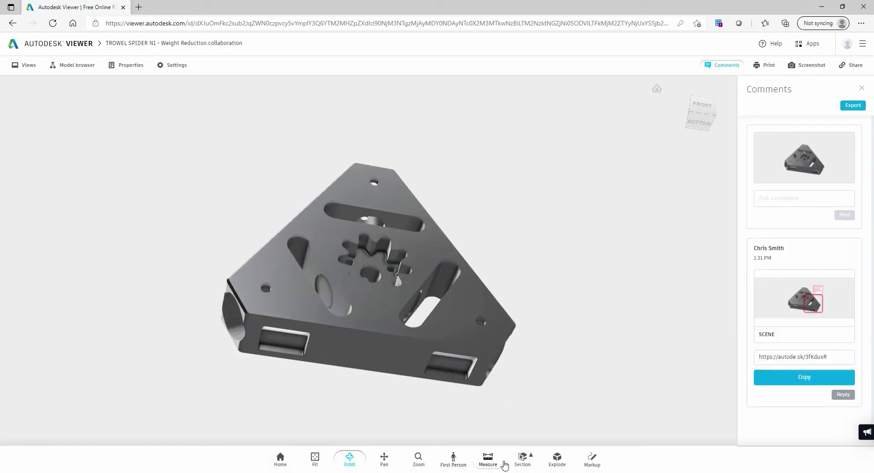
pyautogui.click(488, 459)
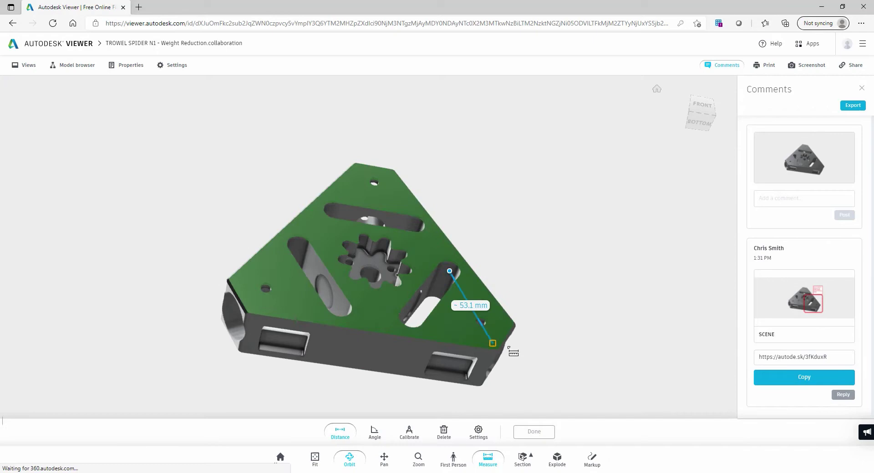
pyautogui.moveTo(558, 351); pyautogui.dragTo(470, 416)
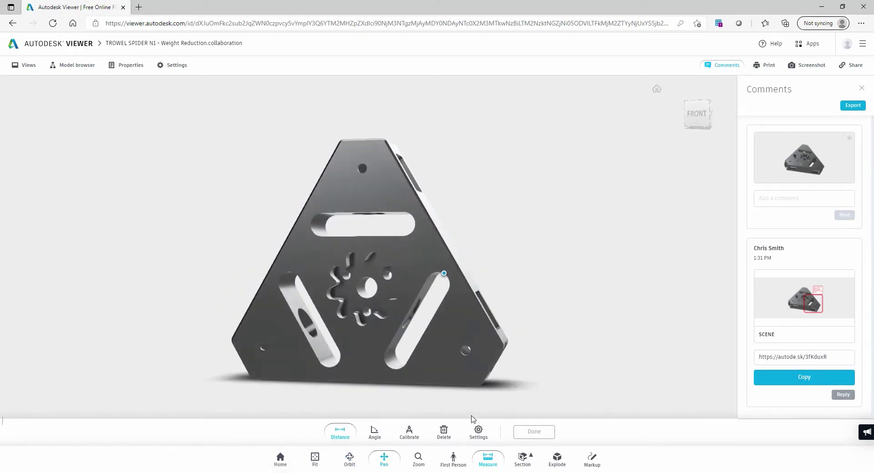
pyautogui.click(396, 362)
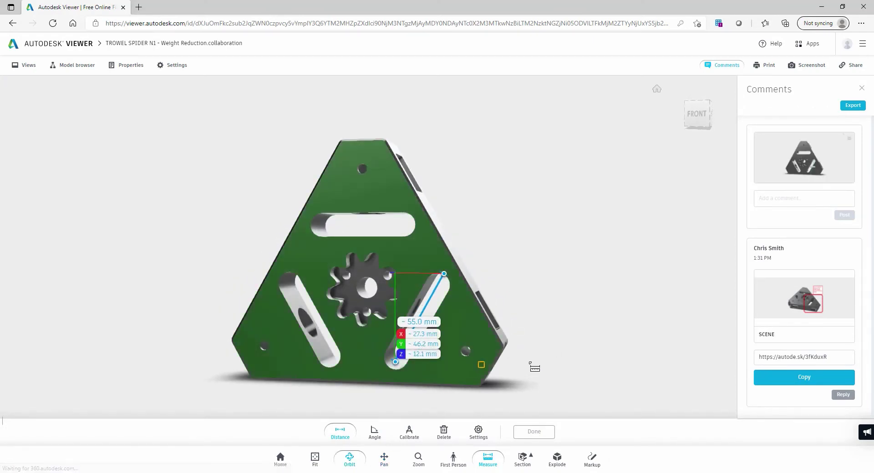
# Step: Clear the measurement and reply 'Sure' to the review comment
pyautogui.press('Escape')
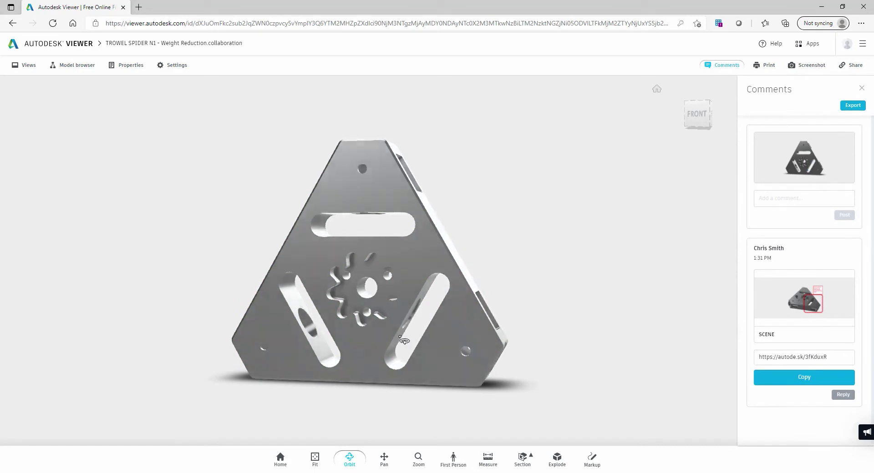
pyautogui.click(843, 395)
pyautogui.write('Sure')
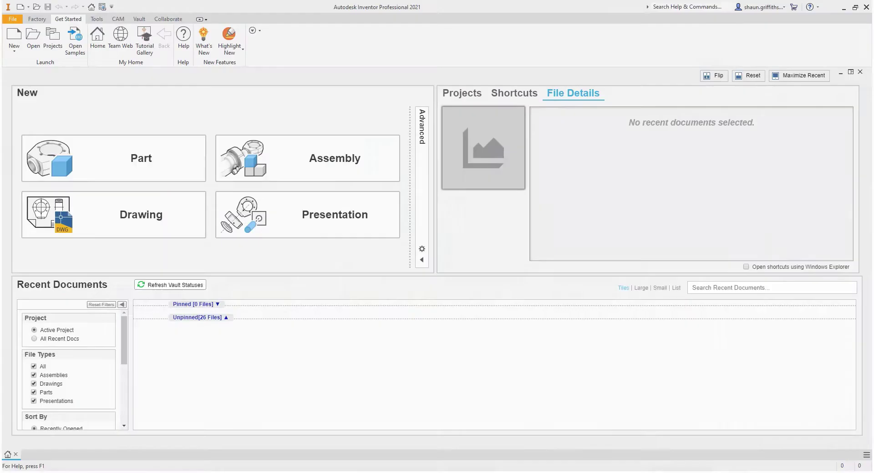
# Step: Log in to Vault from the Vault tab
pyautogui.click(144, 20)
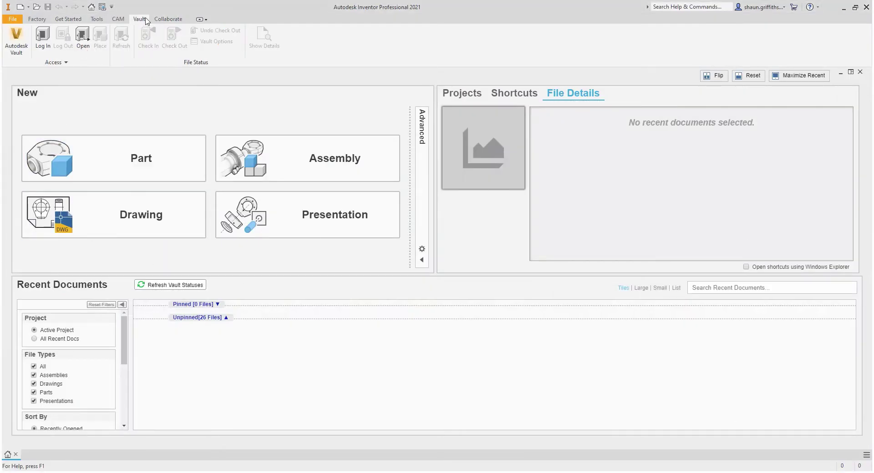
pyautogui.click(47, 46)
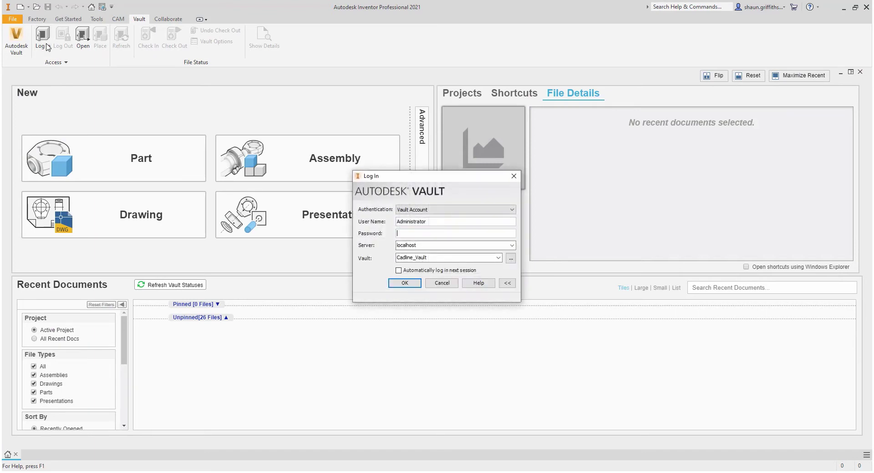
pyautogui.click(399, 285)
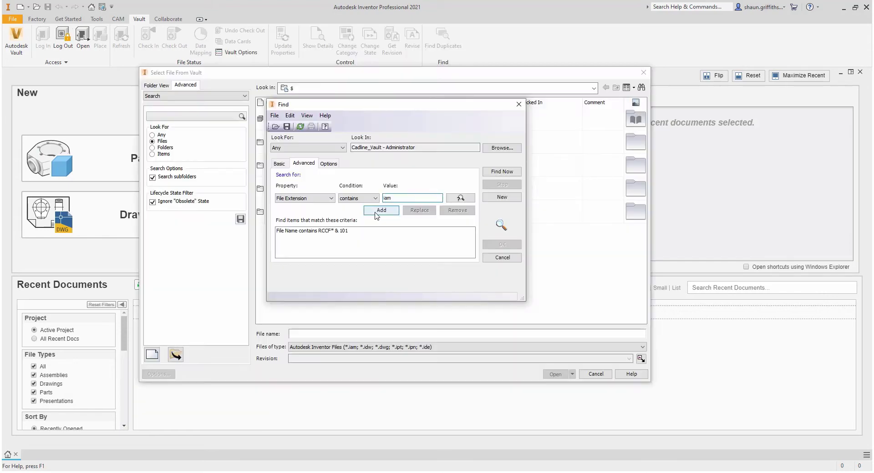
# Step: Find RCCF-CF101.iam in Vault and open it without checking it out
pyautogui.click(379, 210)
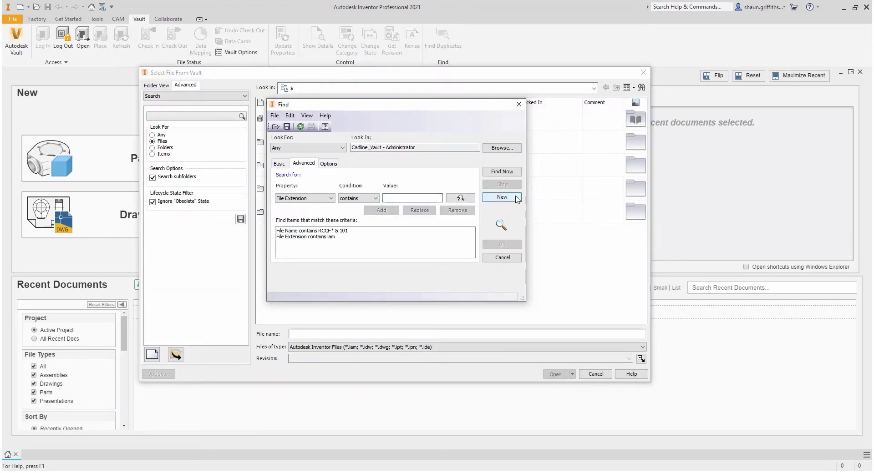
pyautogui.click(505, 172)
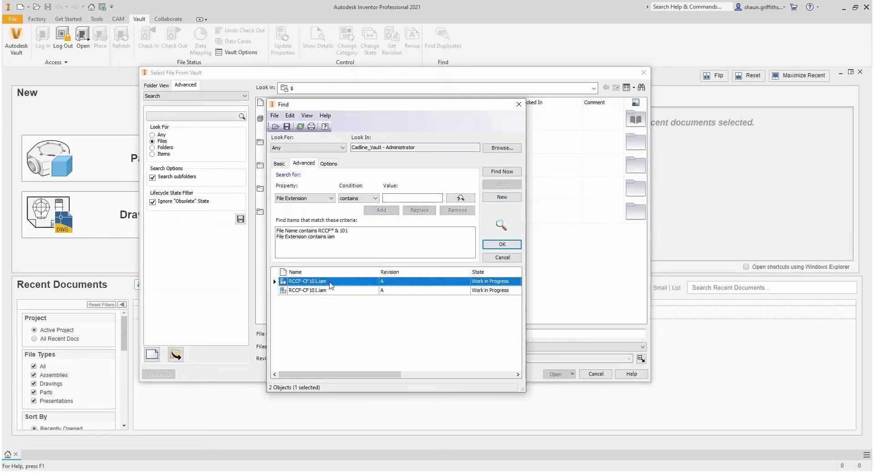
pyautogui.click(503, 245)
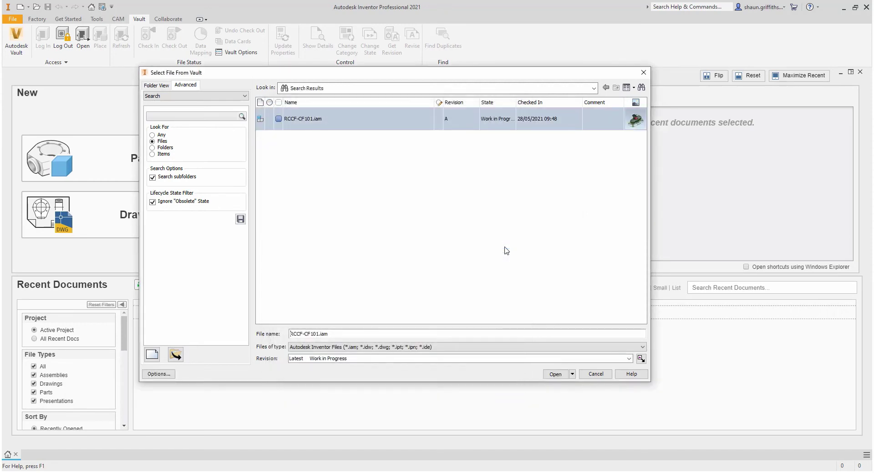
pyautogui.click(559, 374)
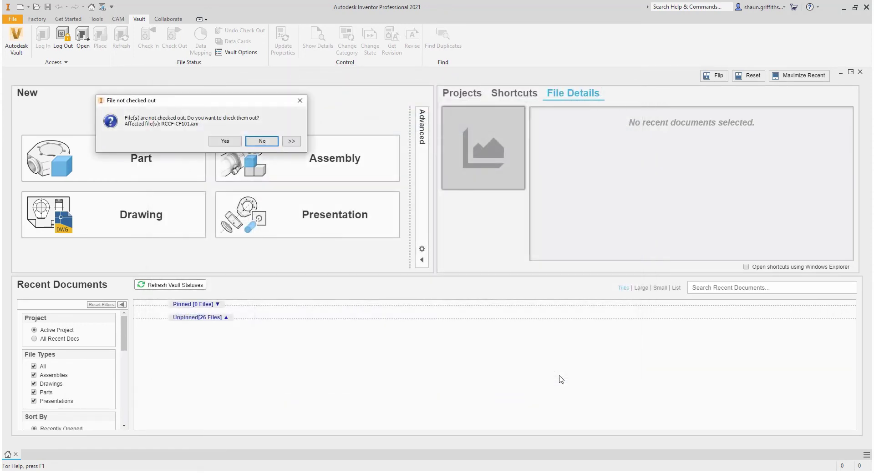
pyautogui.click(262, 141)
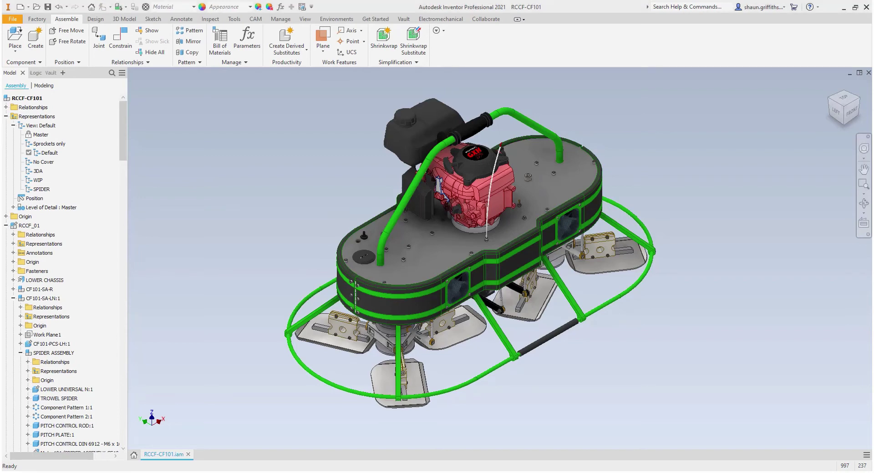
pyautogui.keyDown('shift'); pyautogui.moveTo(692, 351); pyautogui.dragTo(474, 375, button='middle'); pyautogui.keyUp('shift')
pyautogui.scroll(4, 364, 314)
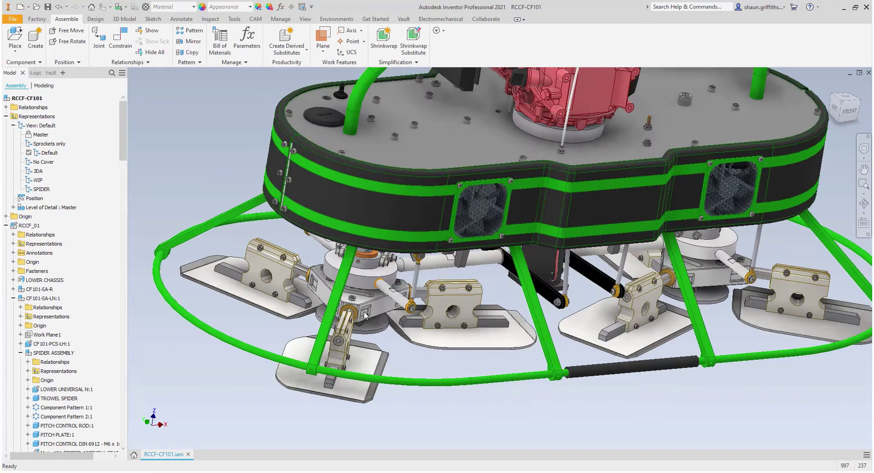
pyautogui.scroll(-5, 423, 412)
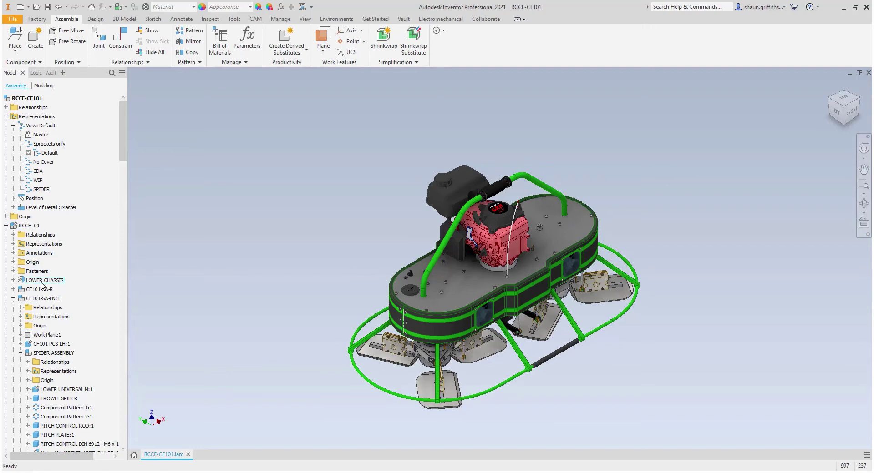
# Step: Open the iLogic Configuration form and review the Arms options, leaving it at 3
pyautogui.click(35, 73)
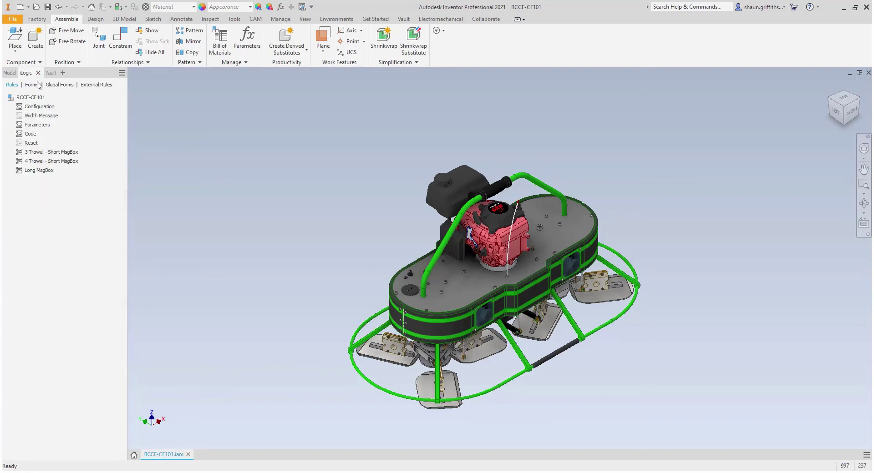
pyautogui.click(34, 86)
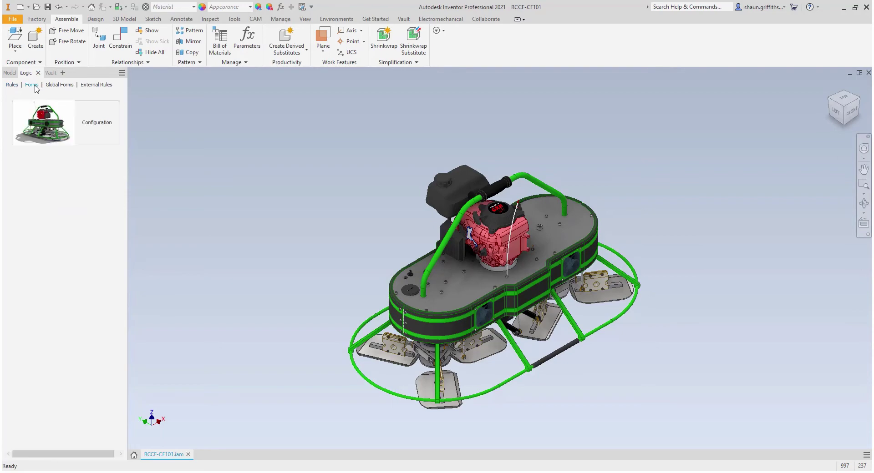
pyautogui.click(100, 124)
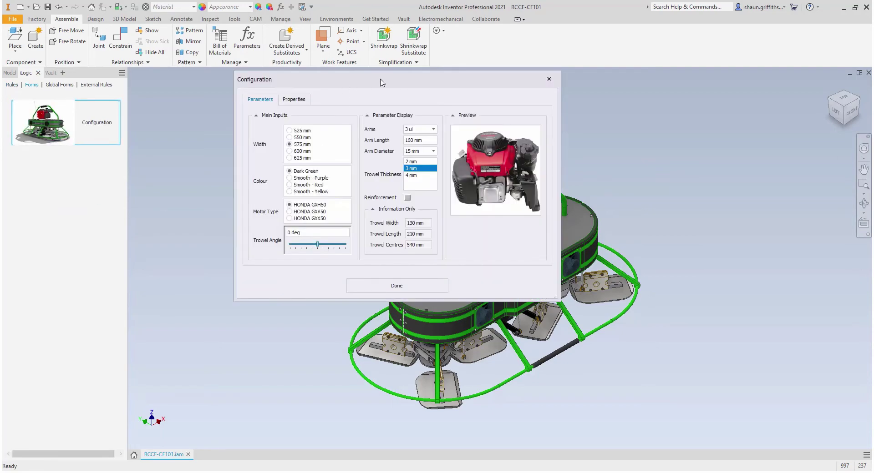
pyautogui.moveTo(382, 82); pyautogui.dragTo(199, 87)
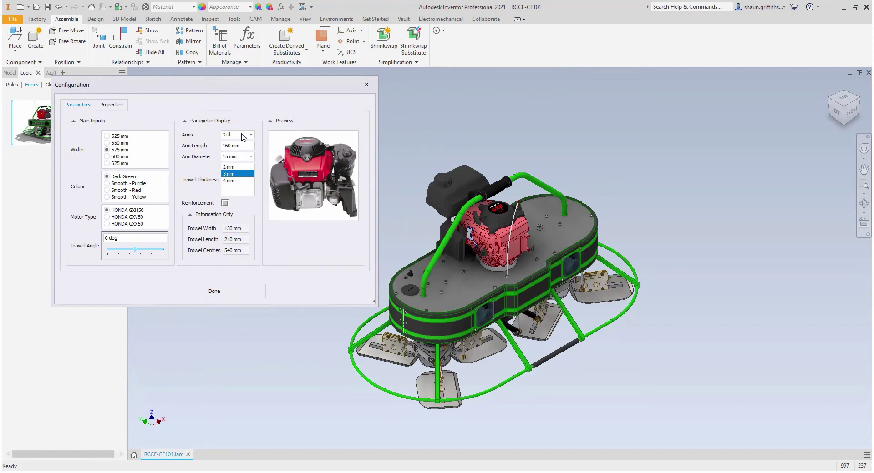
pyautogui.click(243, 136)
pyautogui.click(232, 154)
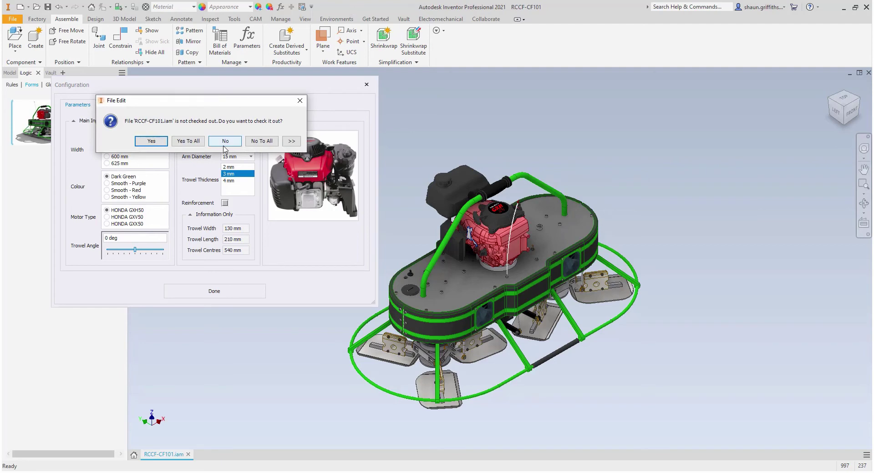
# Step: Answer the check-out prompt, inspect the assembly, and set Arms to 3 ul
pyautogui.click(261, 141)
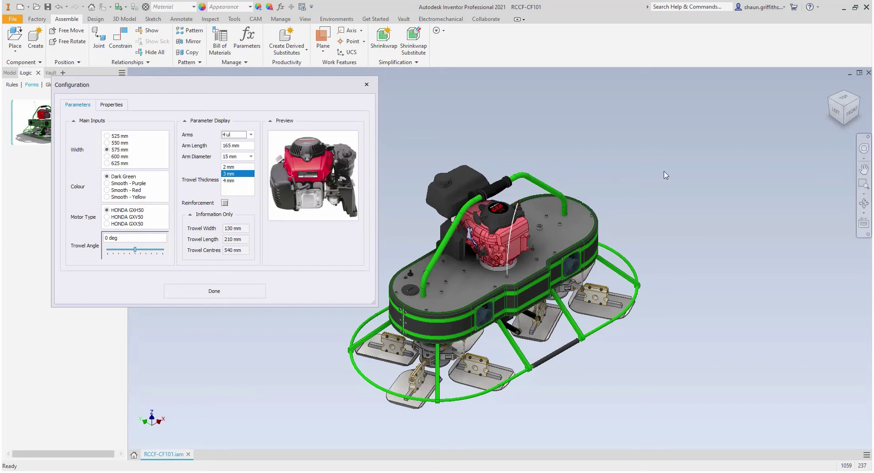
pyautogui.keyDown('shift'); pyautogui.moveTo(716, 320); pyautogui.dragTo(675, 318, button='middle'); pyautogui.keyUp('shift')
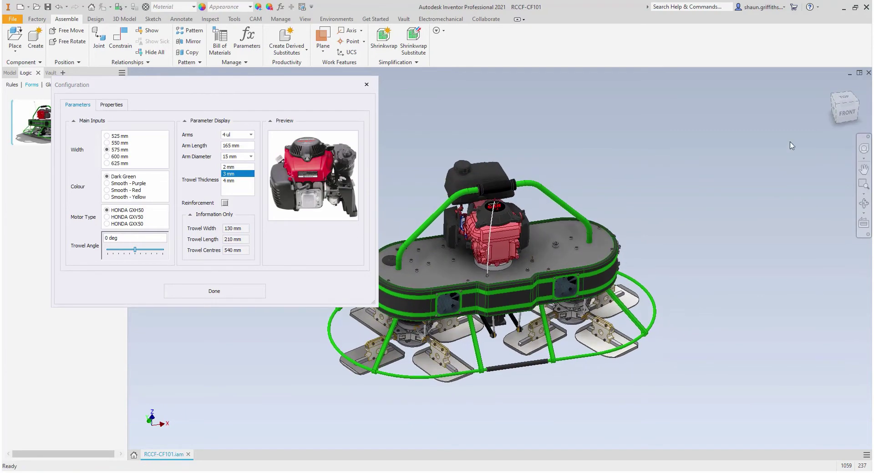
pyautogui.click(837, 105)
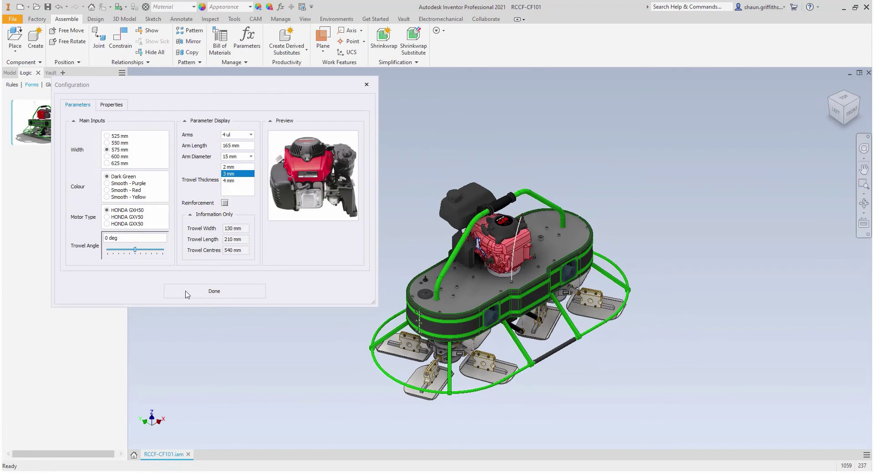
pyautogui.click(250, 135)
pyautogui.click(245, 143)
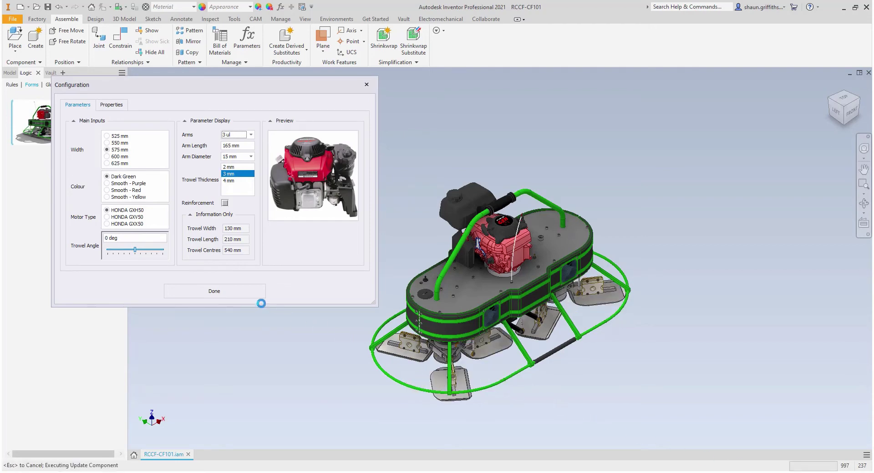
# Step: Apply the configuration with Done and activate the SPIDER view representation
pyautogui.click(244, 294)
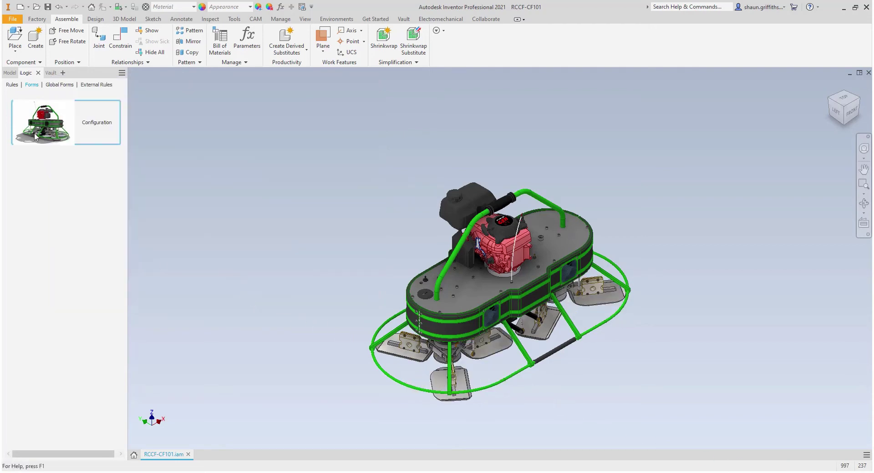
pyautogui.click(10, 73)
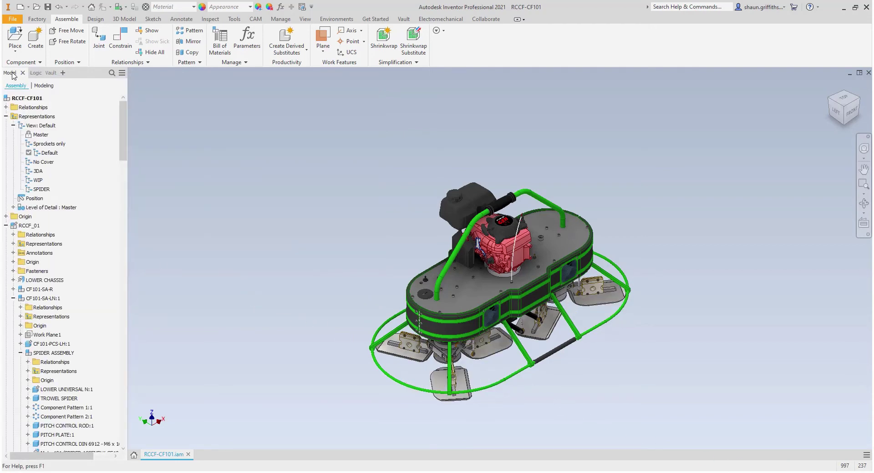
pyautogui.click(42, 188)
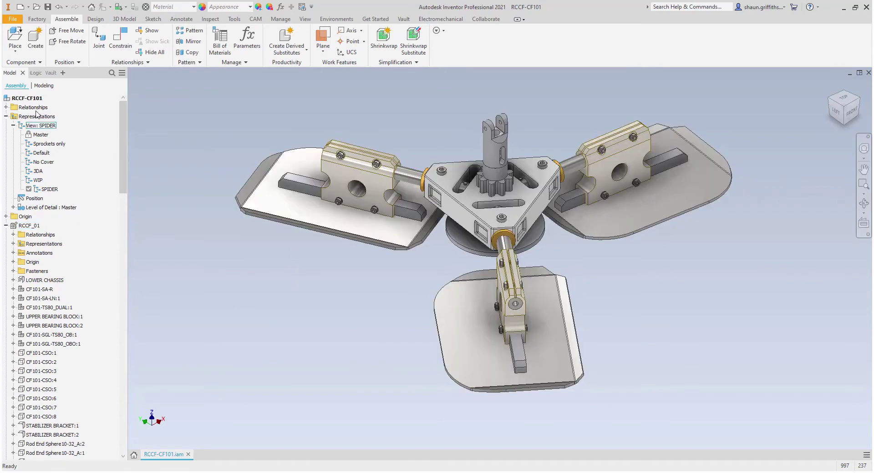
pyautogui.click(37, 73)
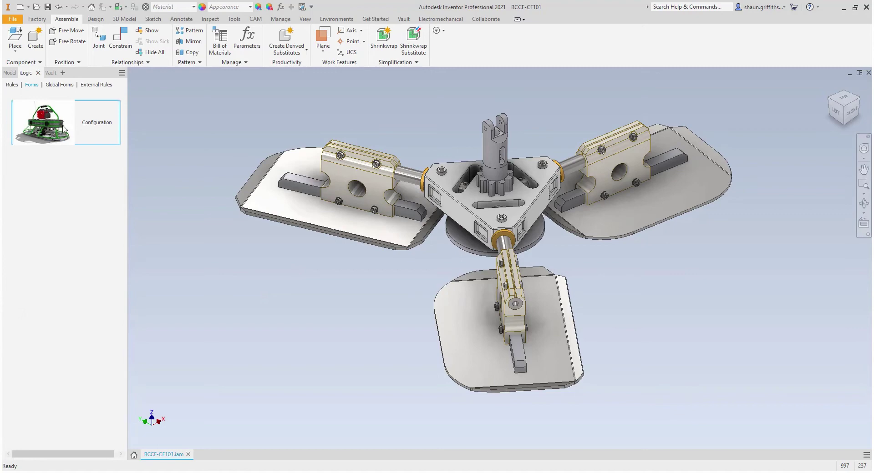
# Step: Set Arms to 4 ul in the Configuration form, then pan and orbit to inspect the spider
pyautogui.click(92, 107)
pyautogui.click(250, 135)
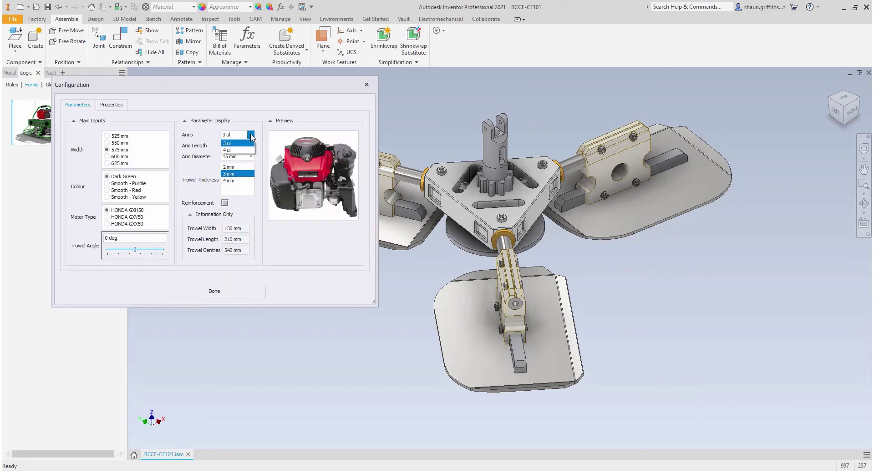
pyautogui.click(243, 146)
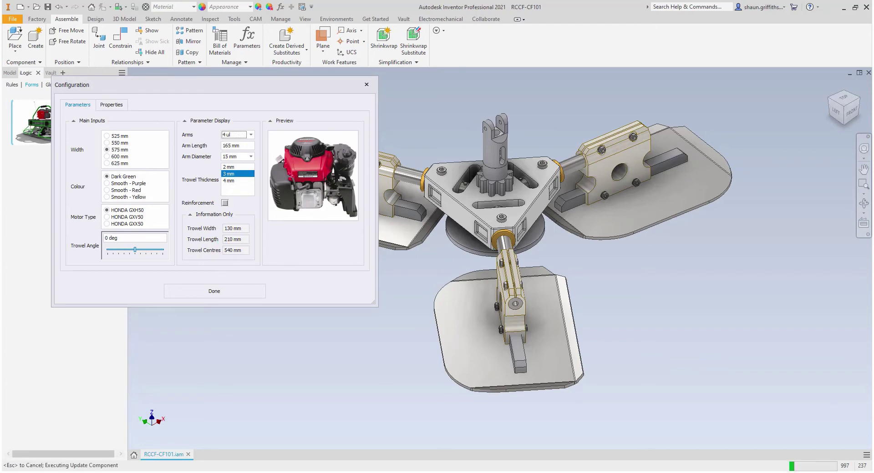
pyautogui.moveTo(572, 339); pyautogui.dragTo(665, 364, button='middle')
pyautogui.keyDown('shift'); pyautogui.moveTo(716, 397); pyautogui.dragTo(683, 372, button='middle'); pyautogui.keyUp('shift')
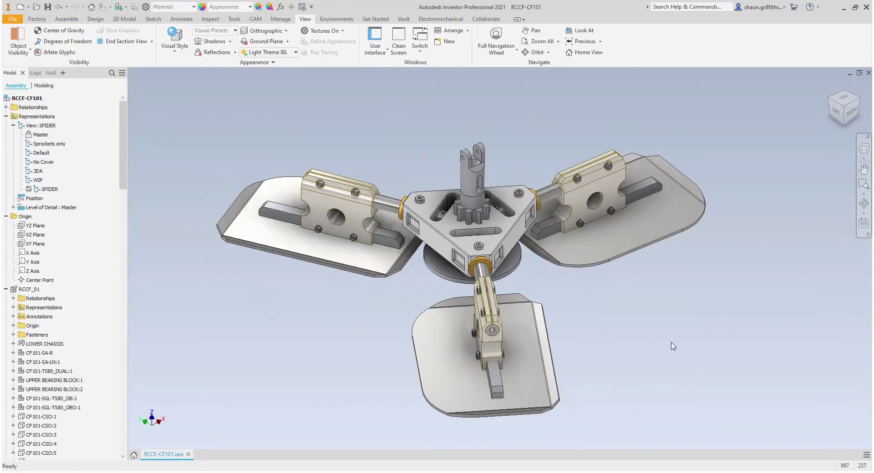
# Step: Collapse the Origin and Representations nodes and set the selection filter to Select Features
pyautogui.keyDown('shift'); pyautogui.moveTo(669, 342); pyautogui.dragTo(671, 339, button='middle'); pyautogui.keyUp('shift')
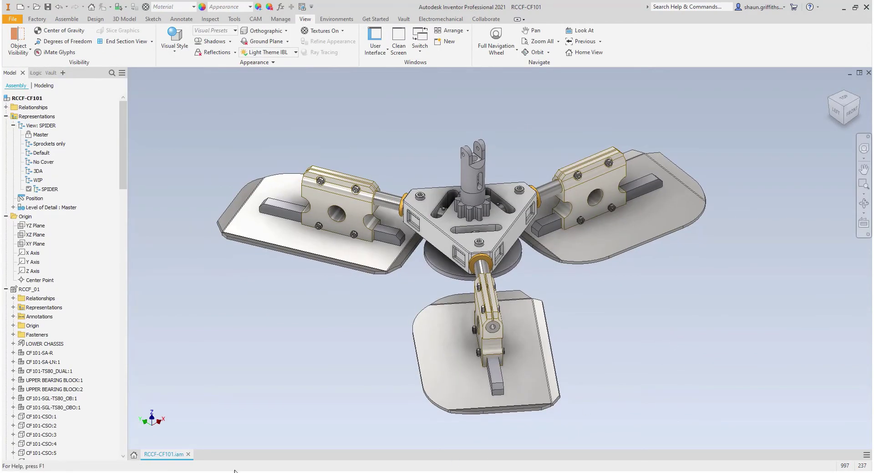
pyautogui.click(8, 217)
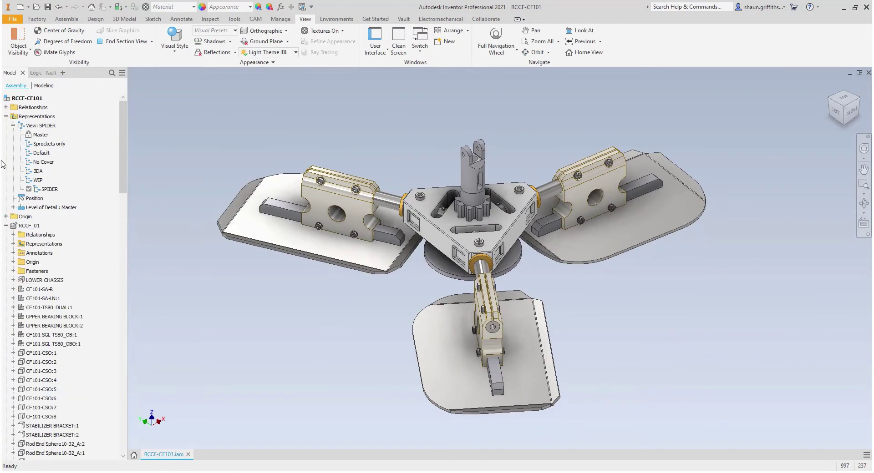
pyautogui.click(6, 116)
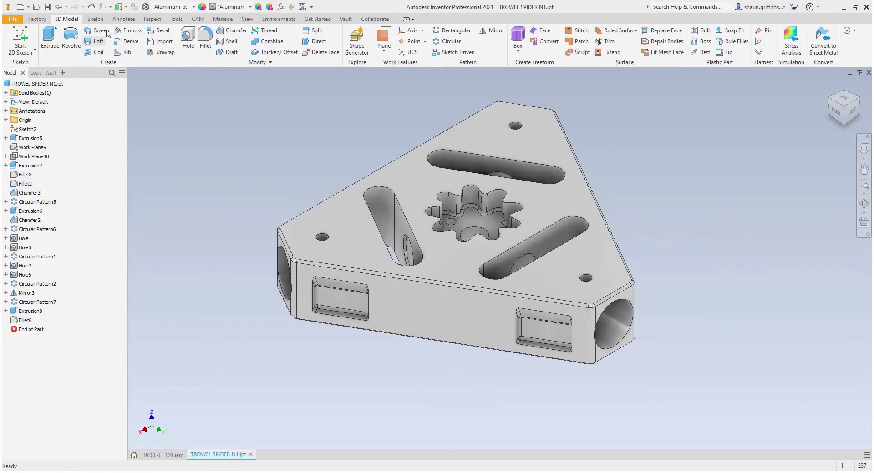
pyautogui.click(125, 8)
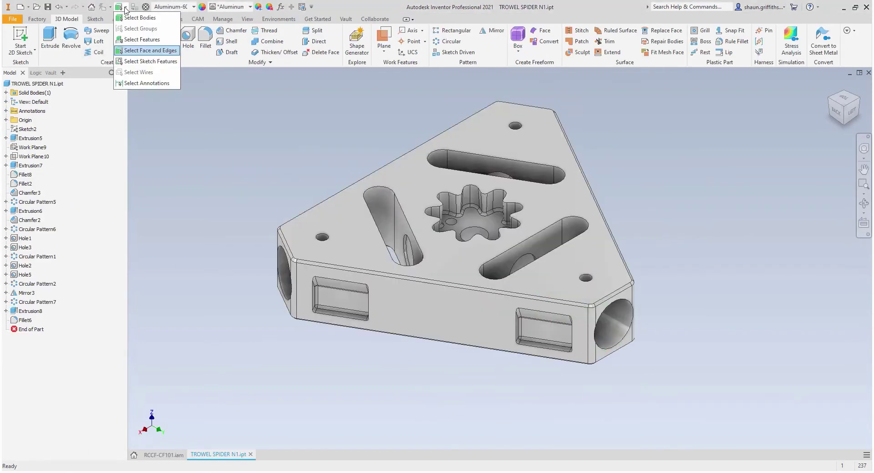
pyautogui.click(159, 40)
# Step: Select the Hole2 bore at the arm end and edit the Hole2 feature
pyautogui.click(616, 337)
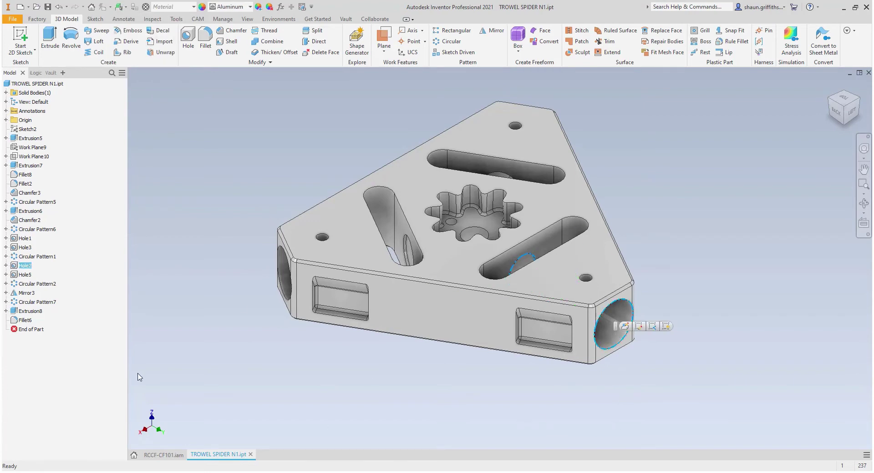
pyautogui.click(6, 266)
pyautogui.rightClick(27, 266)
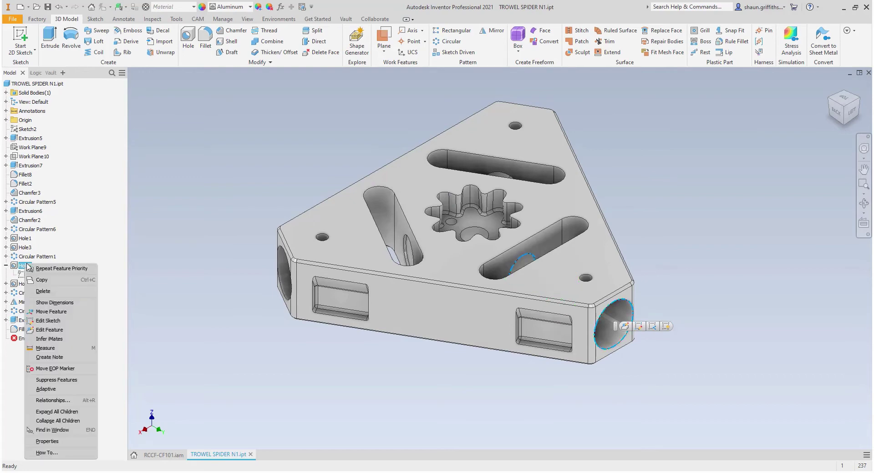
pyautogui.click(53, 330)
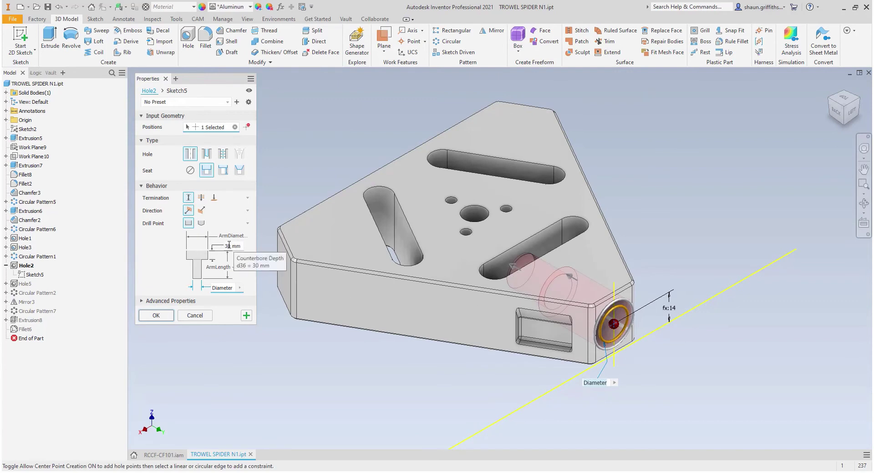
pyautogui.click(845, 101)
pyautogui.scroll(3, 507, 324)
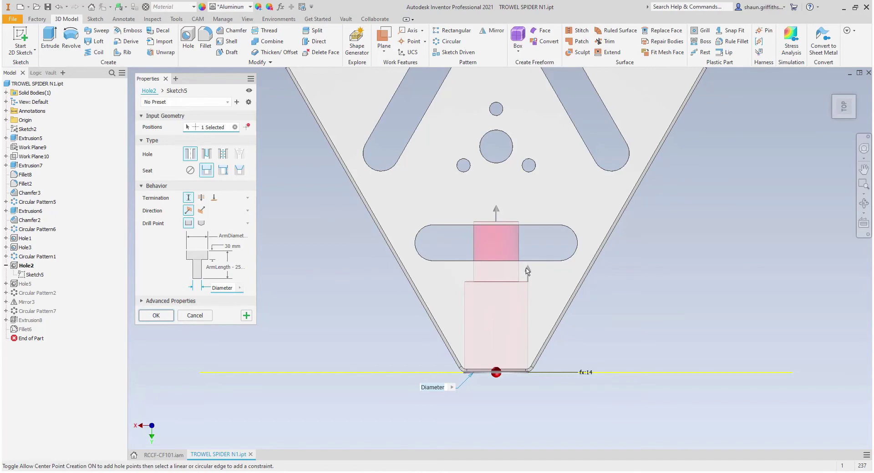
pyautogui.moveTo(527, 270); pyautogui.dragTo(529, 285)
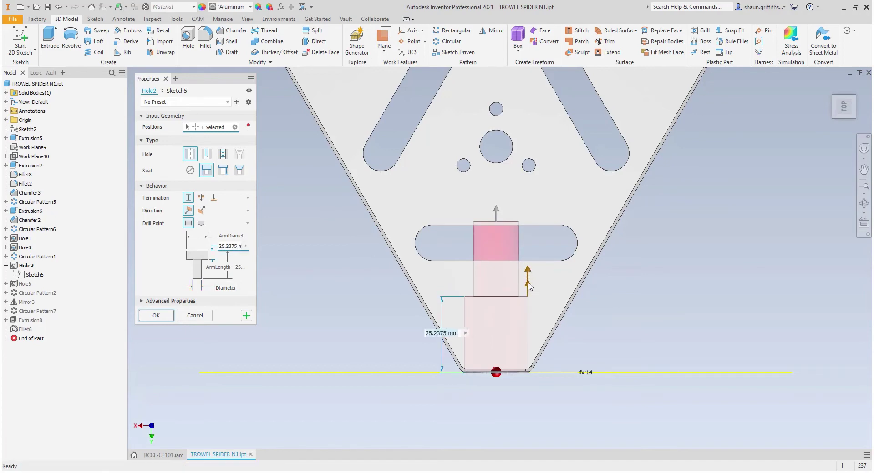
pyautogui.click(221, 246)
pyautogui.write('22')
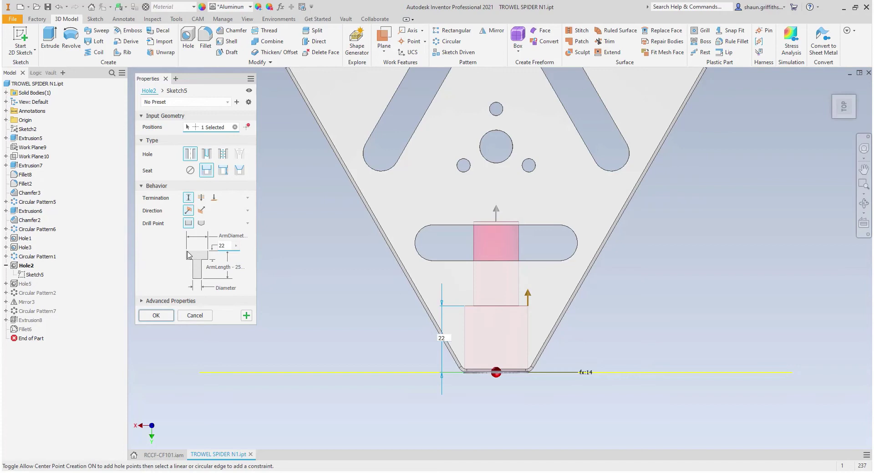
pyautogui.click(156, 316)
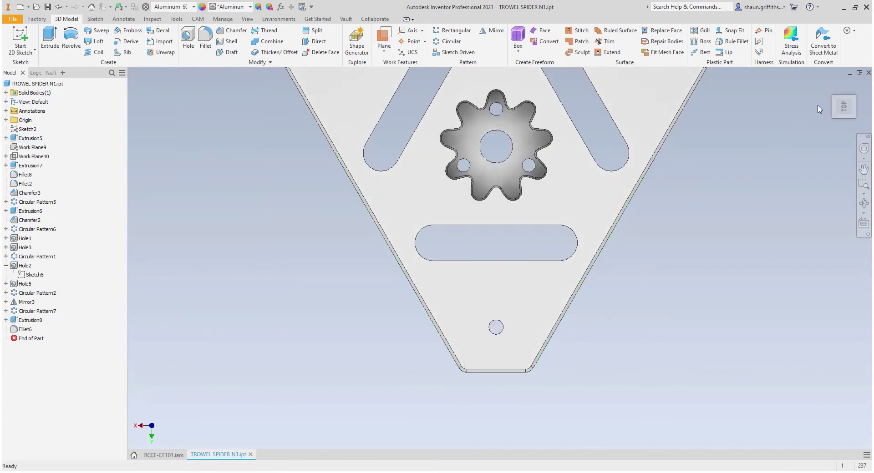
pyautogui.keyDown('shift'); pyautogui.moveTo(585, 378); pyautogui.dragTo(626, 341, button='middle'); pyautogui.keyUp('shift')
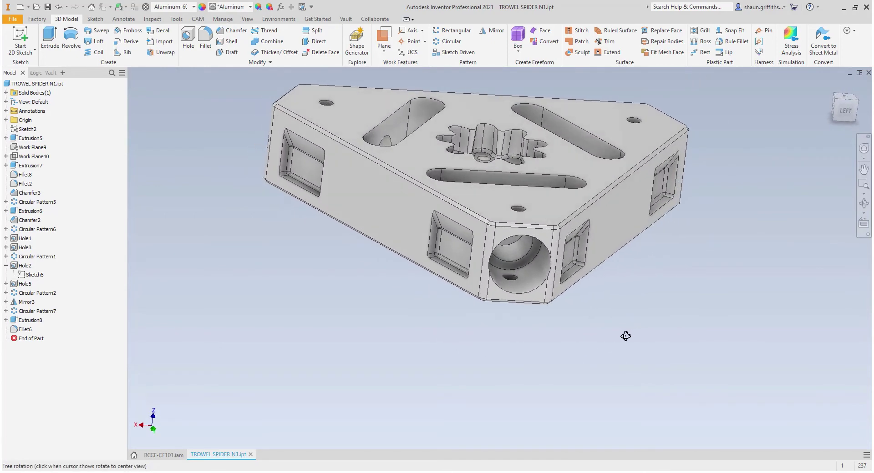
pyautogui.click(152, 19)
pyautogui.press('m')
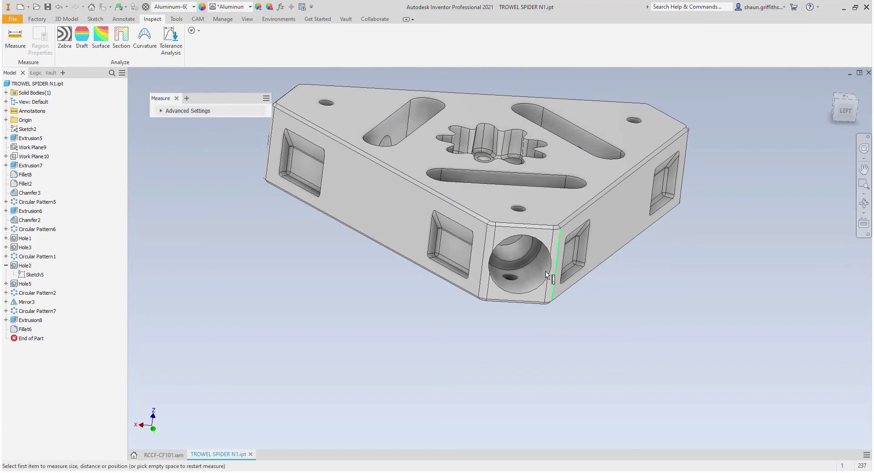
pyautogui.scroll(3, 531, 259)
pyautogui.click(535, 266)
pyautogui.click(537, 331)
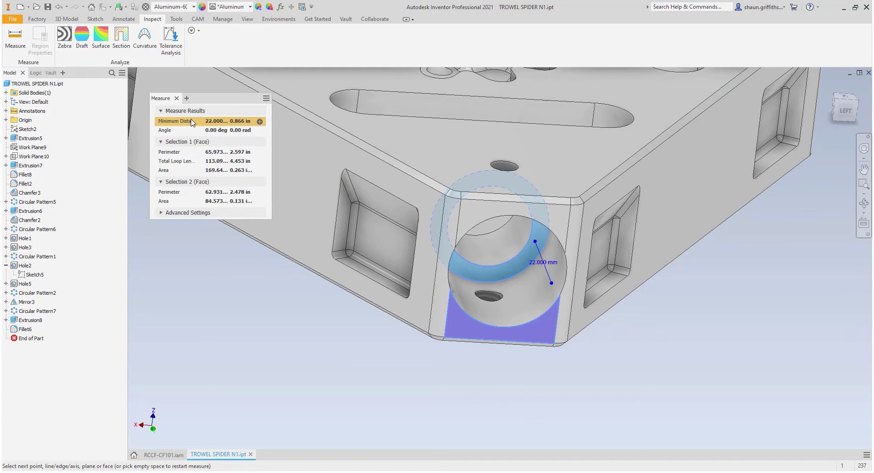
pyautogui.click(177, 99)
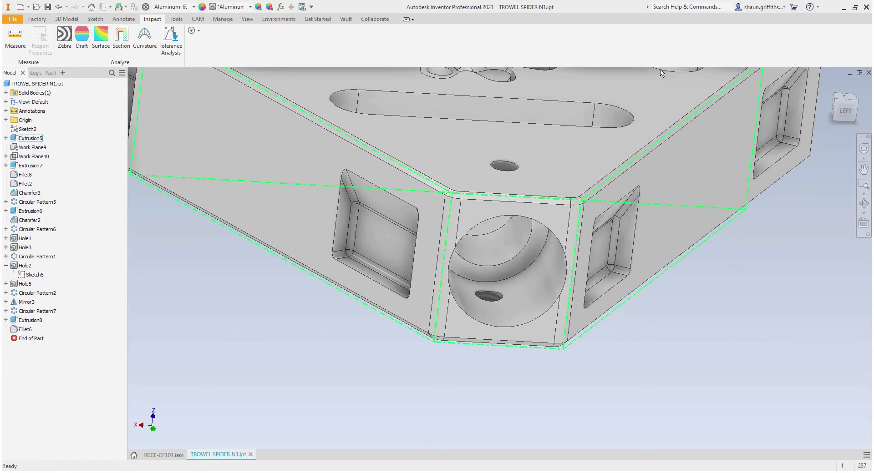
# Step: From the Top view, delete the Extrusion6 slot feature and hide Sketch2's dimensions
pyautogui.click(843, 100)
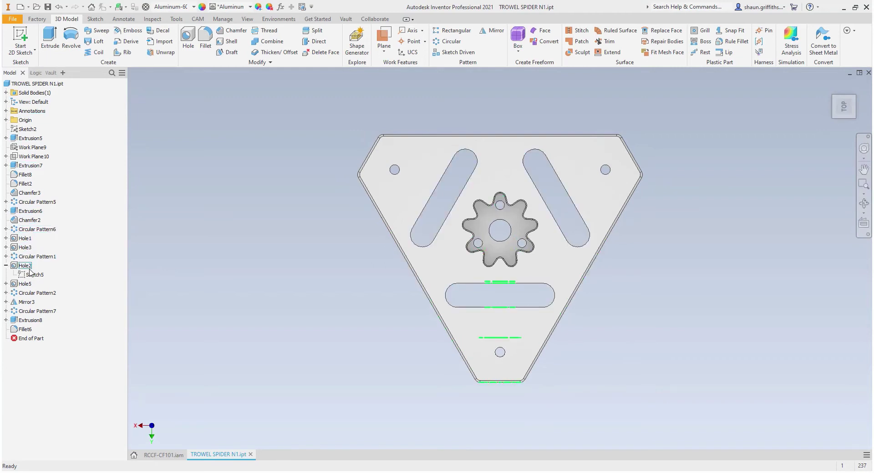
pyautogui.click(30, 212)
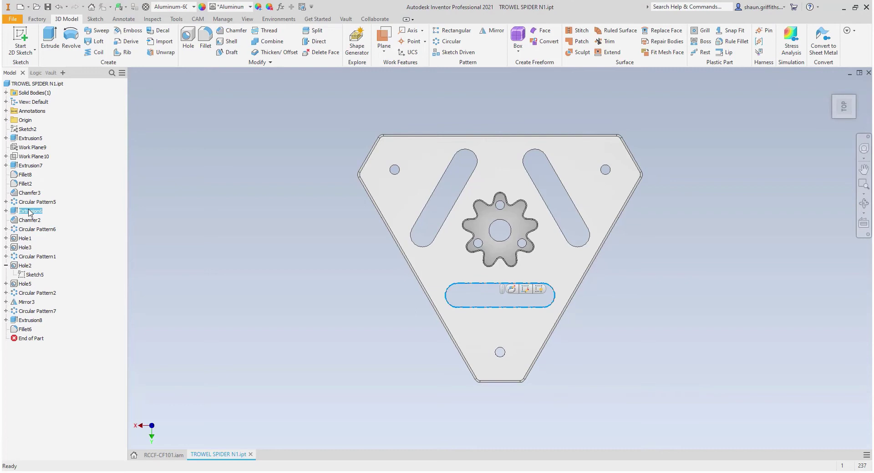
pyautogui.rightClick(29, 212)
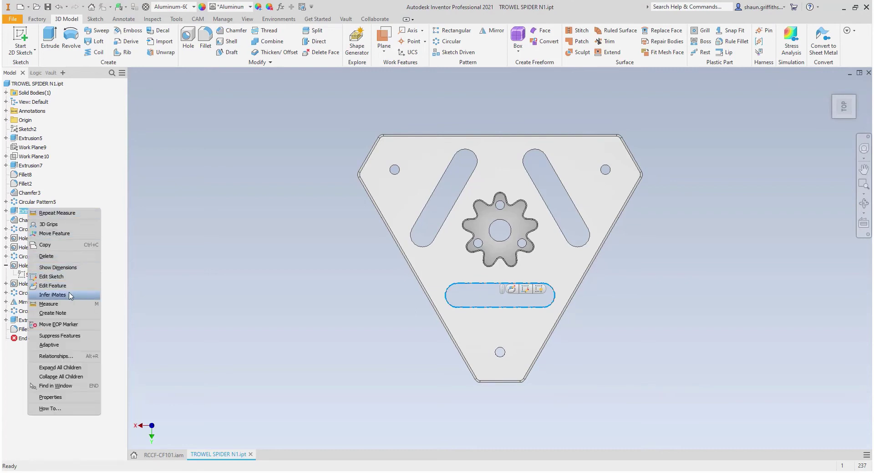
pyautogui.click(62, 256)
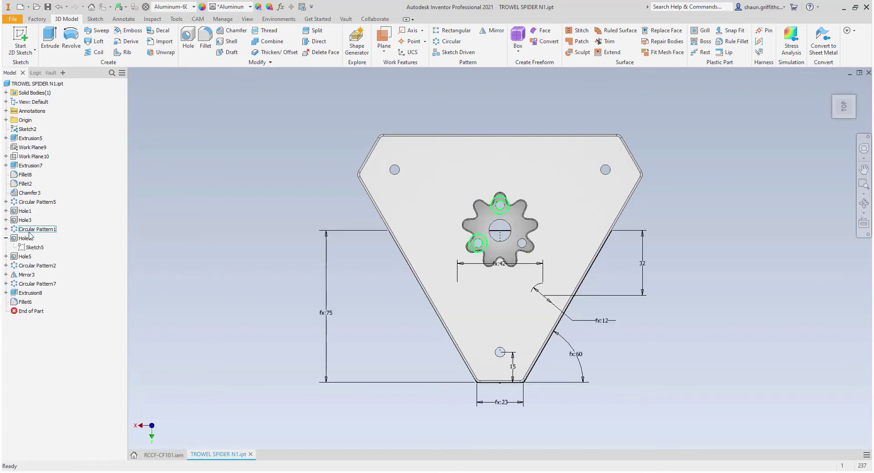
pyautogui.rightClick(30, 132)
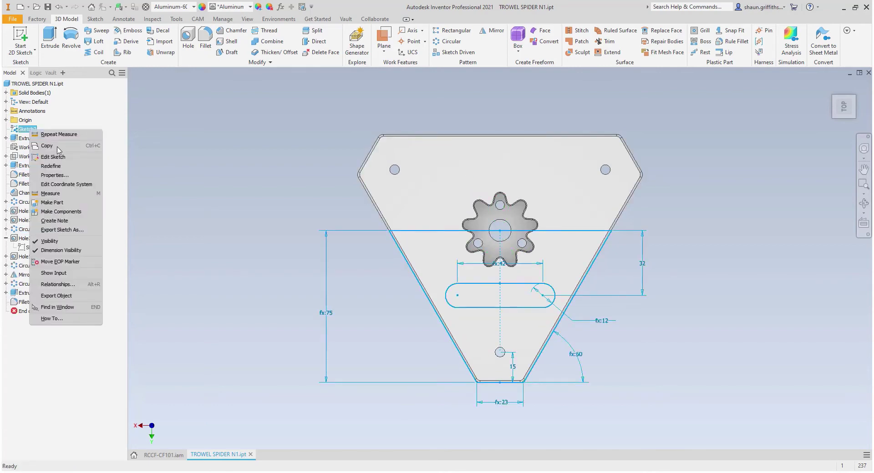
pyautogui.click(61, 244)
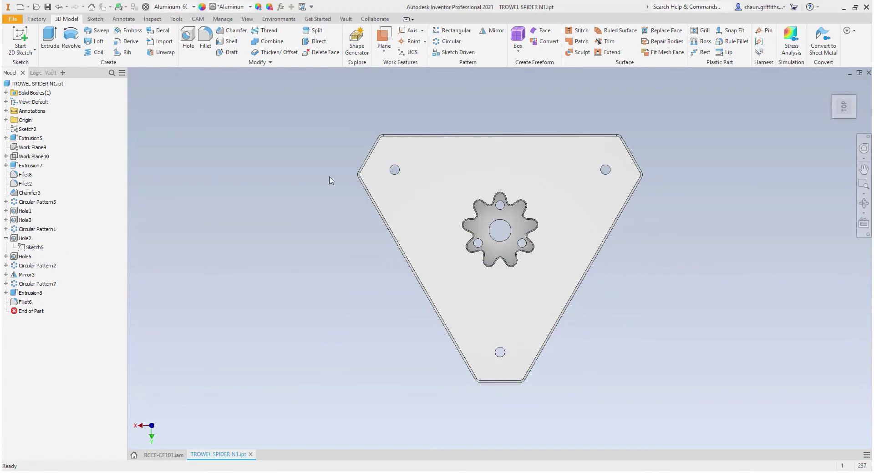
# Step: Start a new 2D sketch on the plate's top face
pyautogui.click(20, 36)
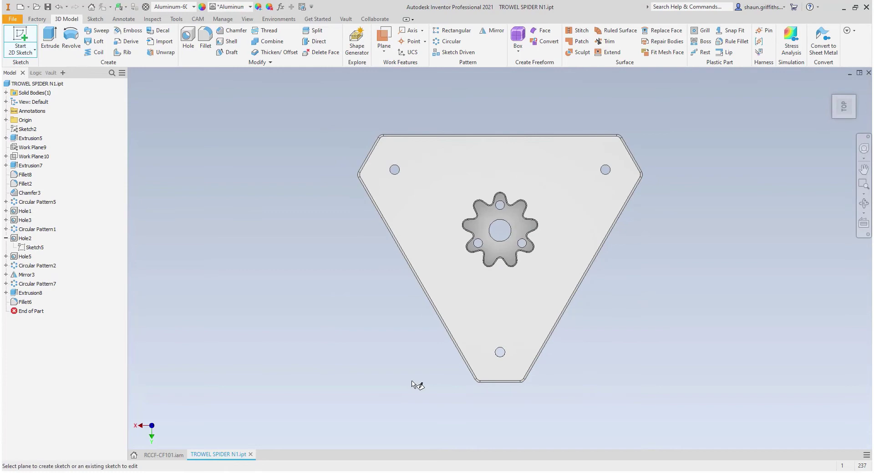
pyautogui.click(490, 306)
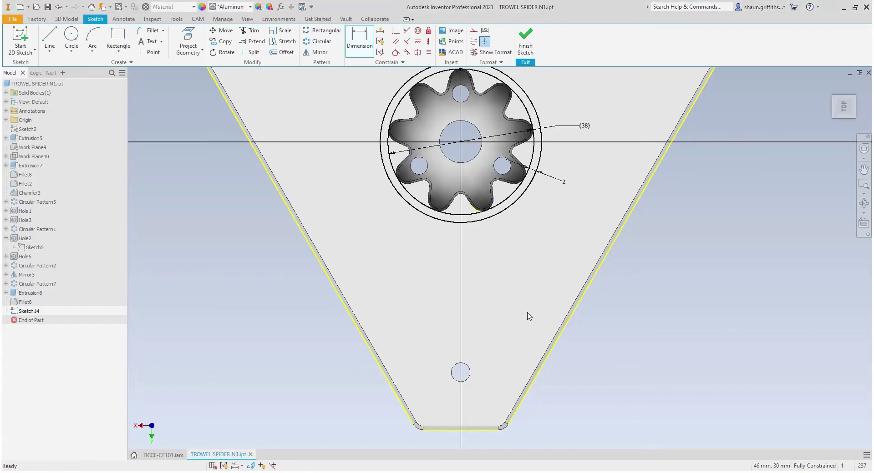
pyautogui.press('Escape')
# Step: Convert the projected gear curves into construction geometry
pyautogui.moveTo(657, 434)
pyautogui.mouseDown()
pyautogui.moveTo(459, 351)
pyautogui.moveTo(322, 117)
pyautogui.moveTo(295, 114)
pyautogui.mouseUp()
pyautogui.click(474, 30)
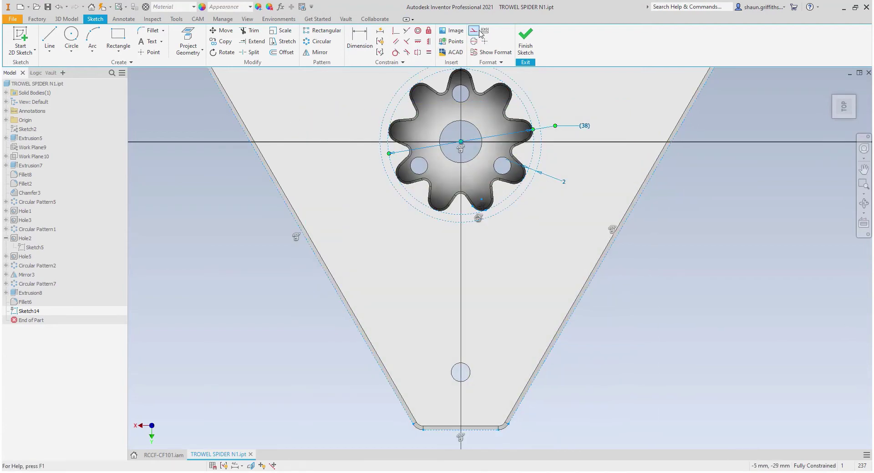
pyautogui.press('Escape')
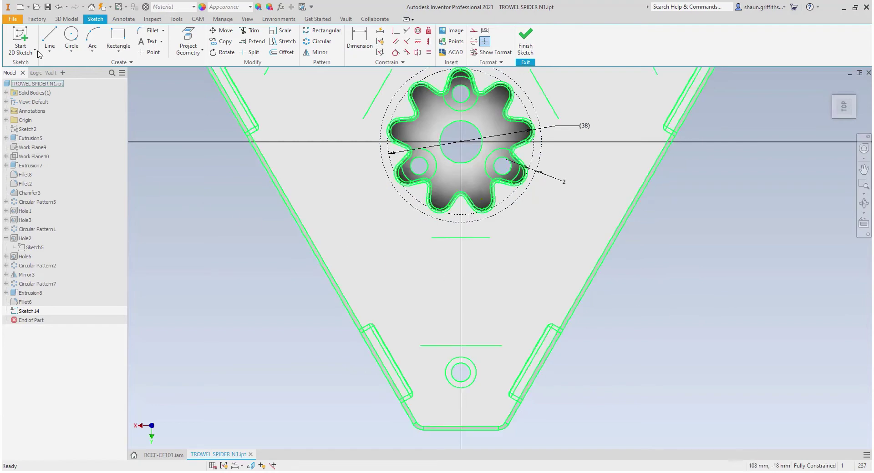
pyautogui.click(51, 33)
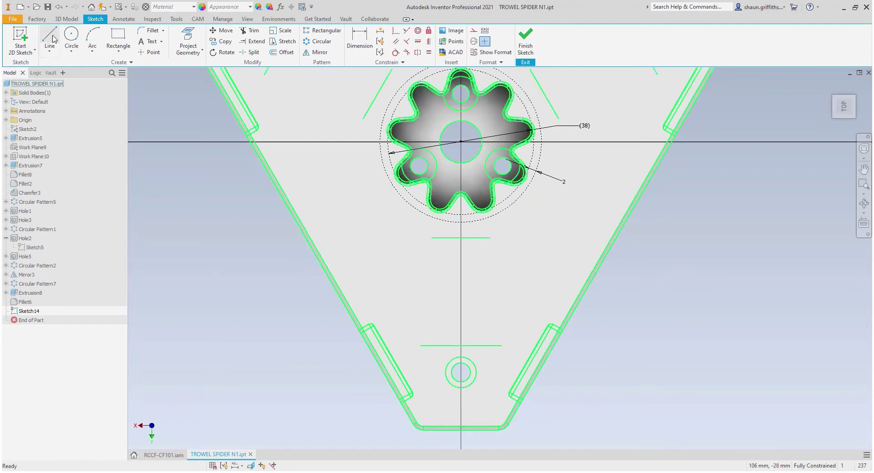
# Step: Draw a closed four-line trapezoidal slot outline below the gear
pyautogui.click(358, 240)
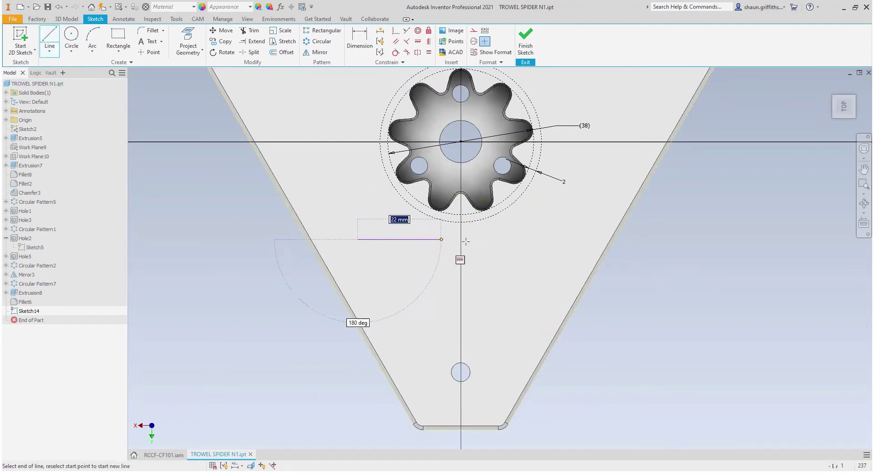
pyautogui.click(559, 241)
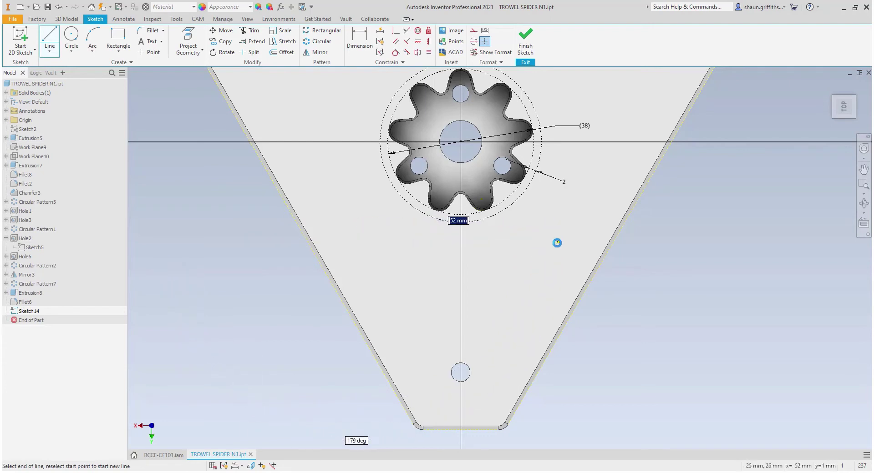
pyautogui.click(520, 327)
pyautogui.click(400, 322)
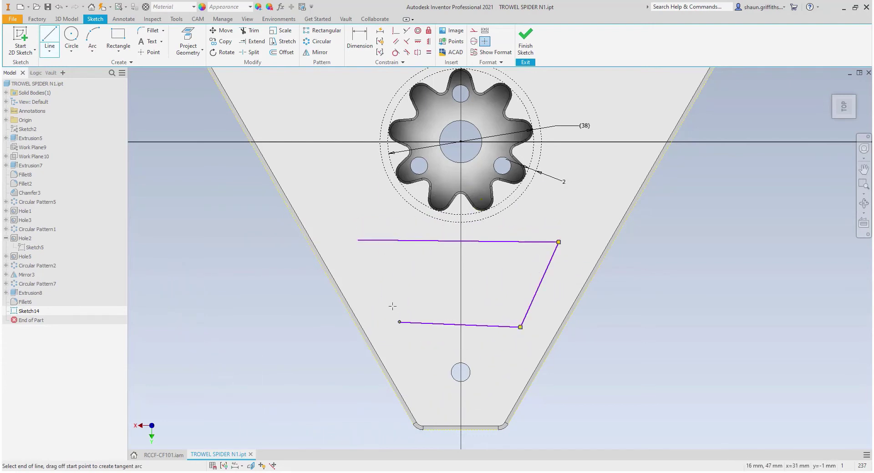
pyautogui.click(357, 240)
# Step: Make the trapezoid's top edge tangent to the dashed circle and finish the sketch
pyautogui.click(395, 52)
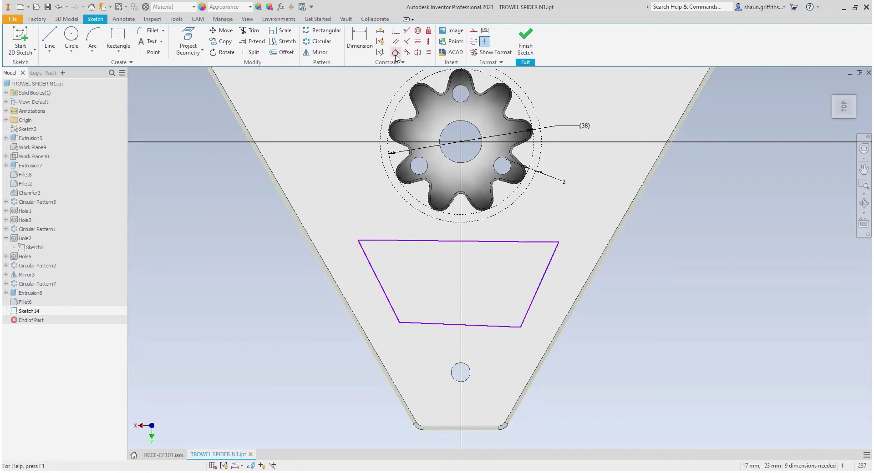
pyautogui.click(483, 243)
pyautogui.click(455, 222)
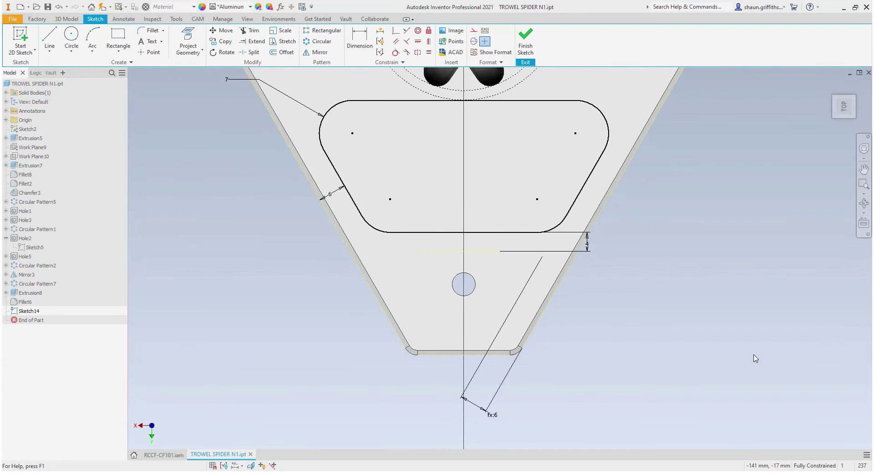
pyautogui.click(526, 45)
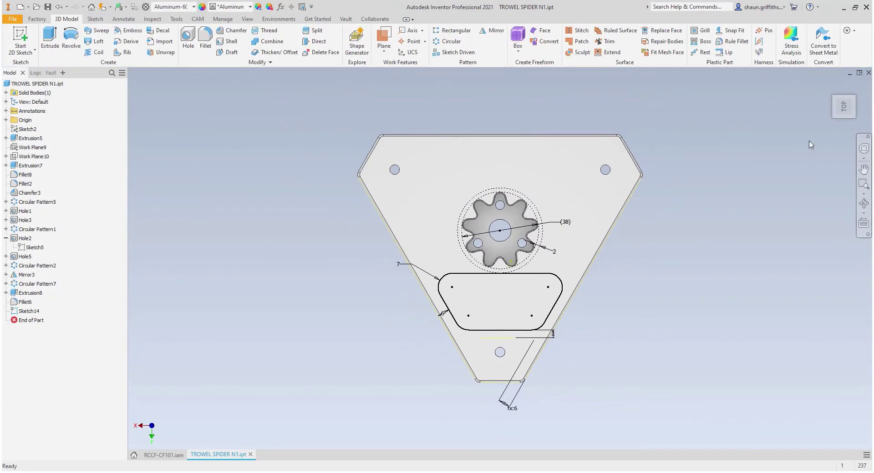
pyautogui.click(832, 119)
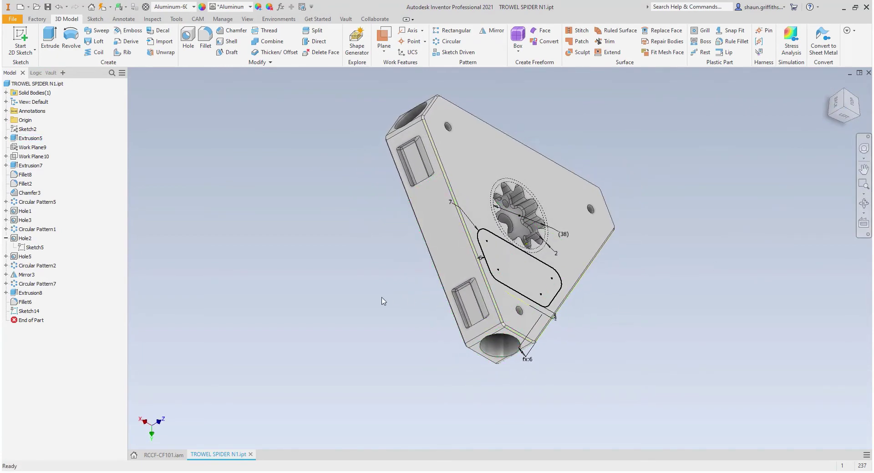
# Step: Cut the new slot profile 28 mm into the plate, then set Arms to 4 ul in Plate Setup
pyautogui.click(50, 38)
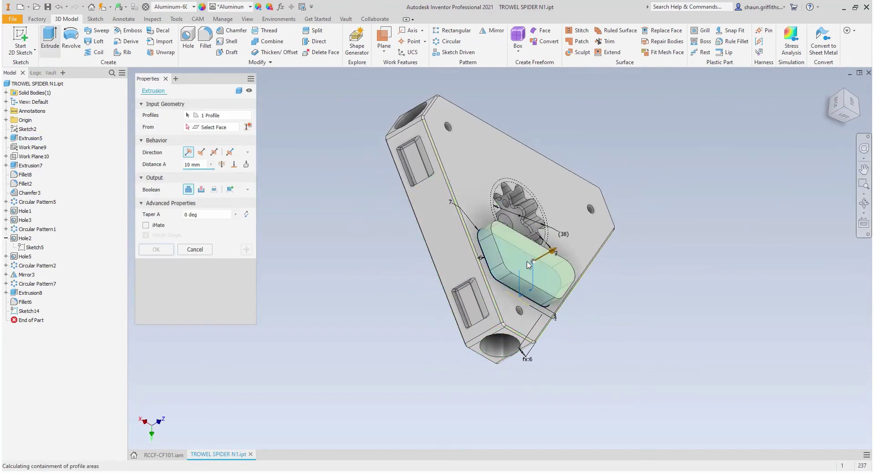
pyautogui.click(222, 166)
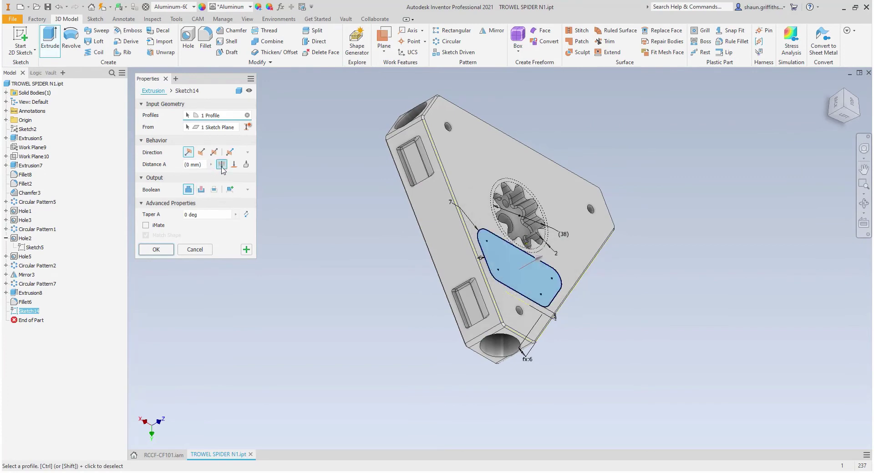
pyautogui.click(200, 152)
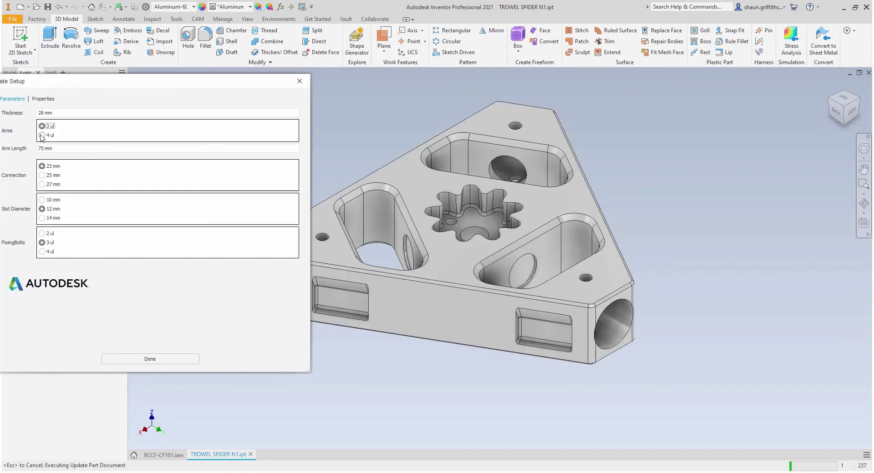
pyautogui.click(42, 135)
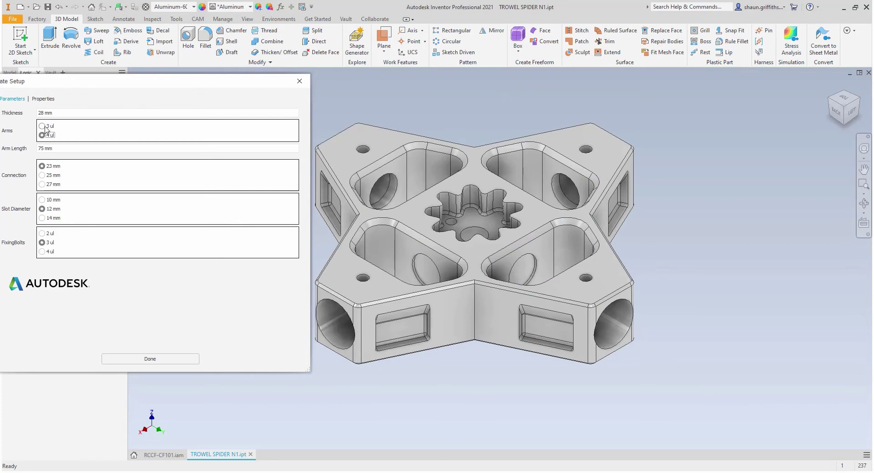
# Step: Return the spider to 3 ul arms, close Plate Setup, and bring up the Environments tab
pyautogui.press('Up')
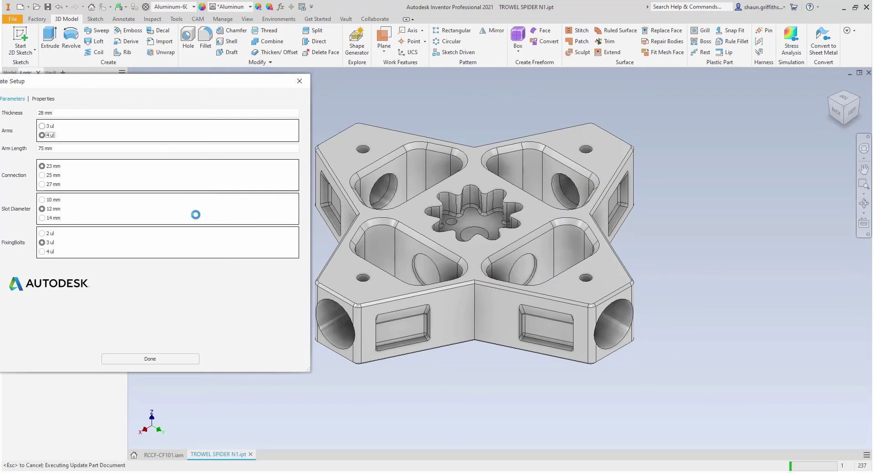
pyautogui.click(136, 359)
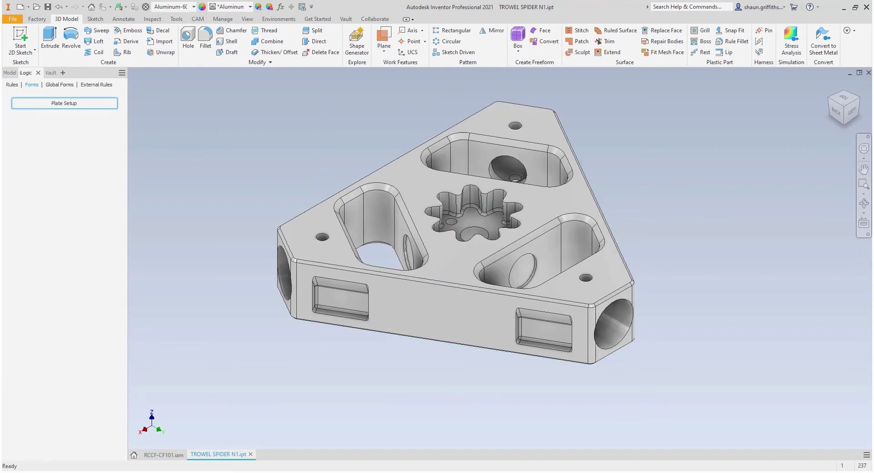
pyautogui.click(9, 73)
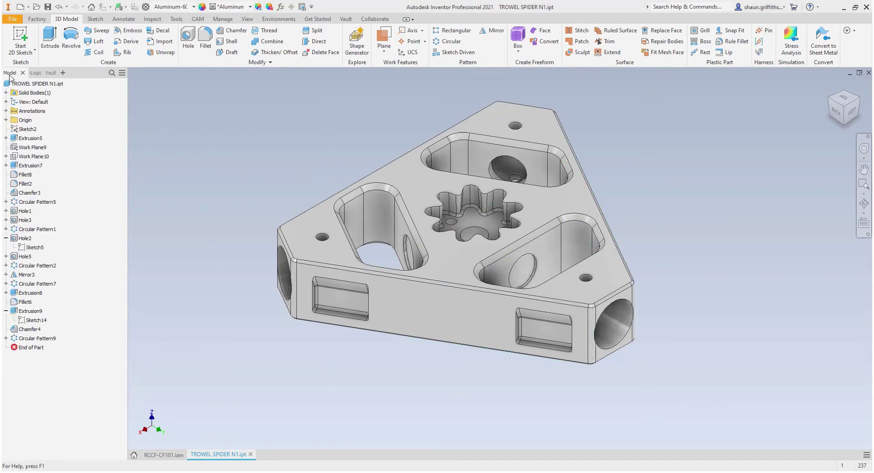
pyautogui.click(279, 18)
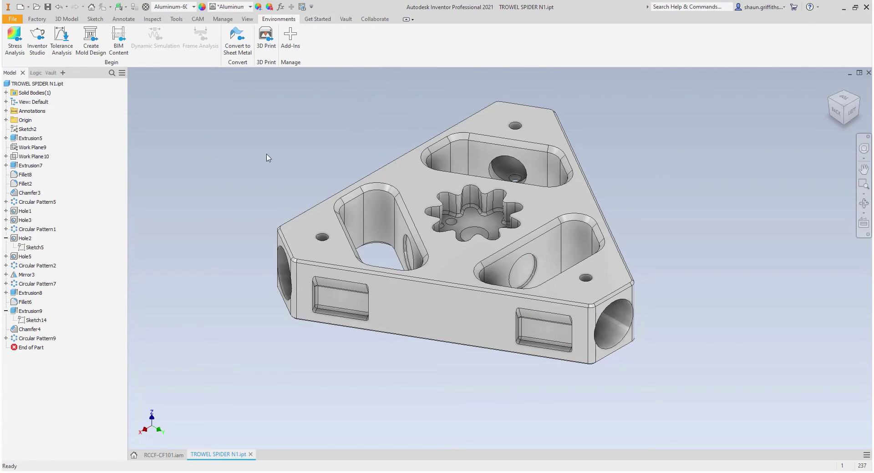
# Step: Enter Stress Analysis and generate the default mesh of 78668 nodes and 50588 elements
pyautogui.click(42, 84)
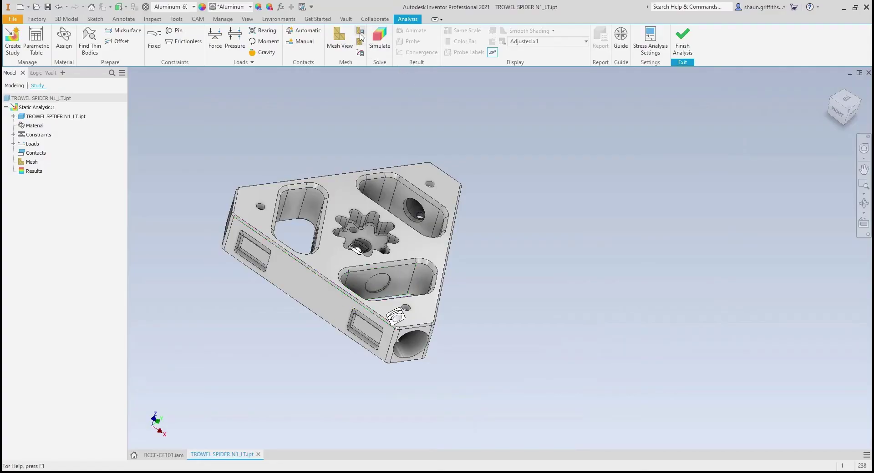
pyautogui.click(360, 35)
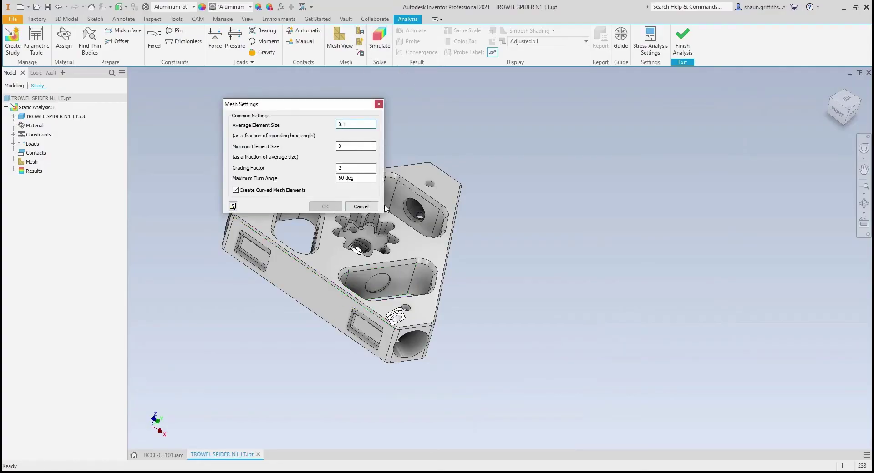
pyautogui.click(361, 206)
pyautogui.click(339, 40)
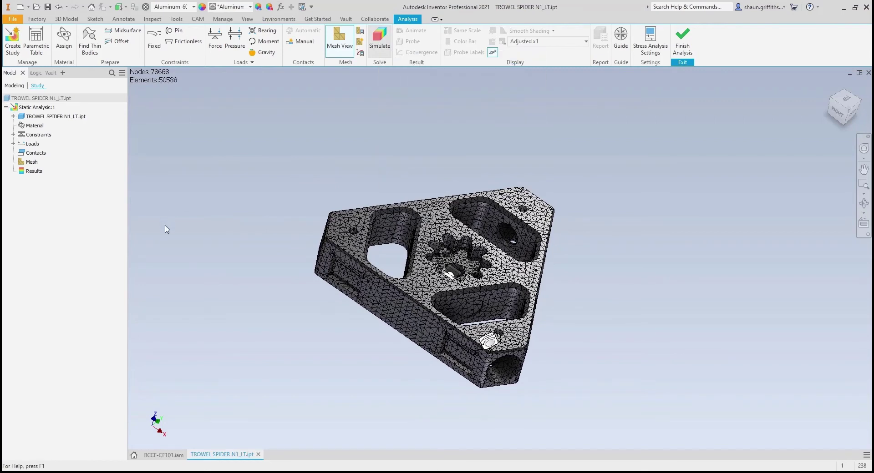
# Step: Run the stress study and label the maximum stress and the red hotspot with probes
pyautogui.click(660, 219)
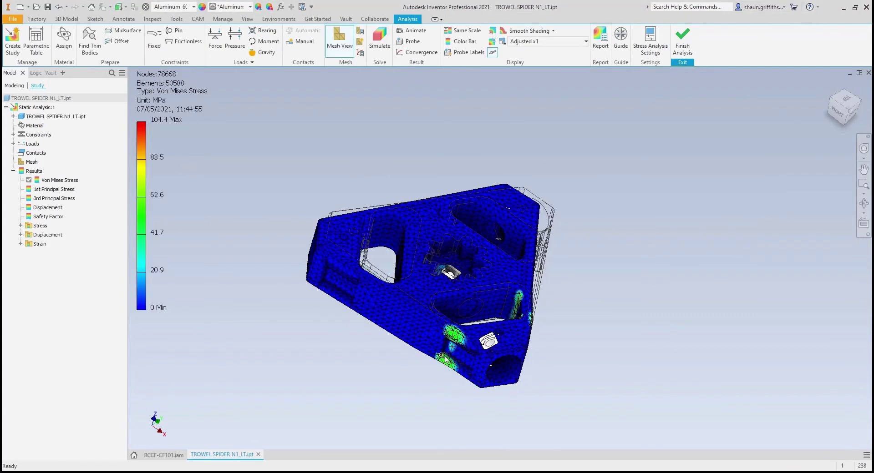
pyautogui.scroll(5, 349, 359)
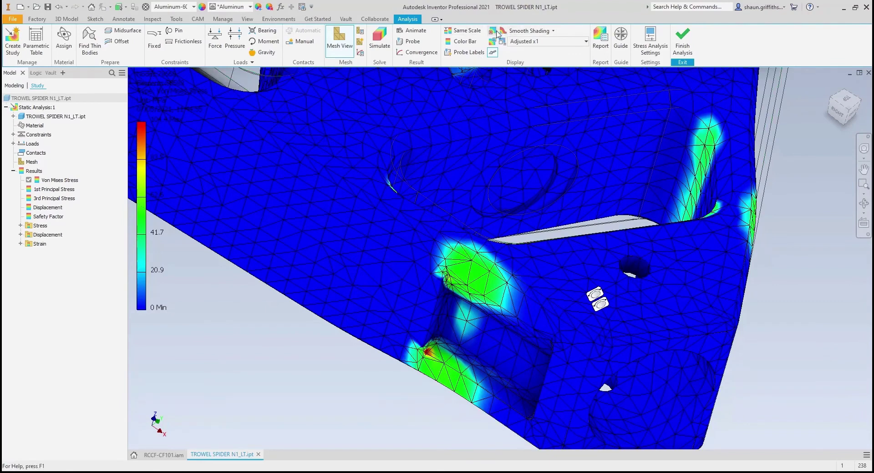
pyautogui.click(493, 52)
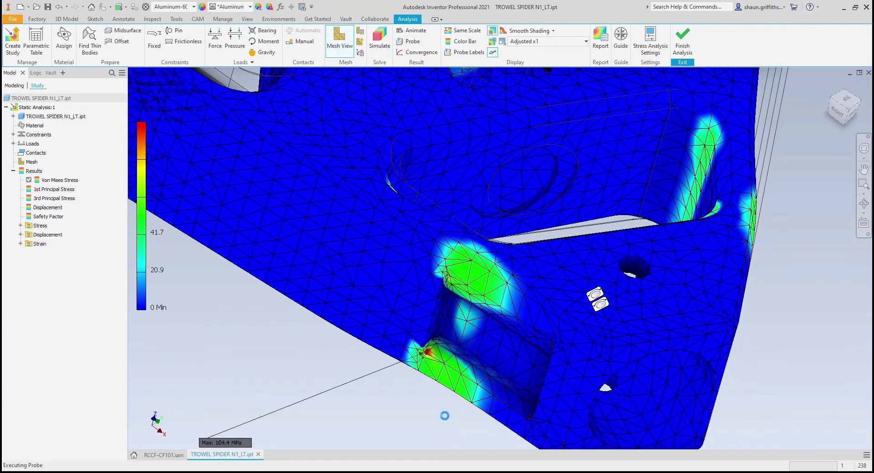
pyautogui.click(452, 382)
pyautogui.moveTo(444, 401); pyautogui.dragTo(465, 185, button='middle')
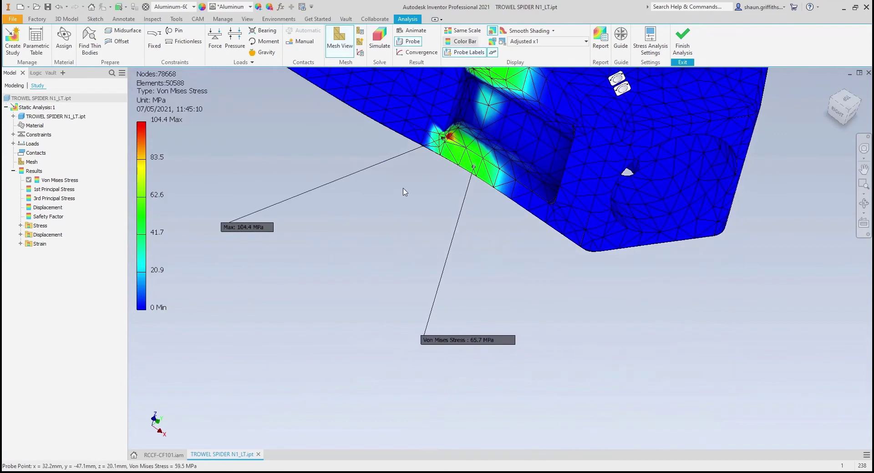
# Step: Cap the colour bar maximum at 60 and display the Safety Factor result, minimum 2.64
pyautogui.click(463, 41)
pyautogui.click(273, 187)
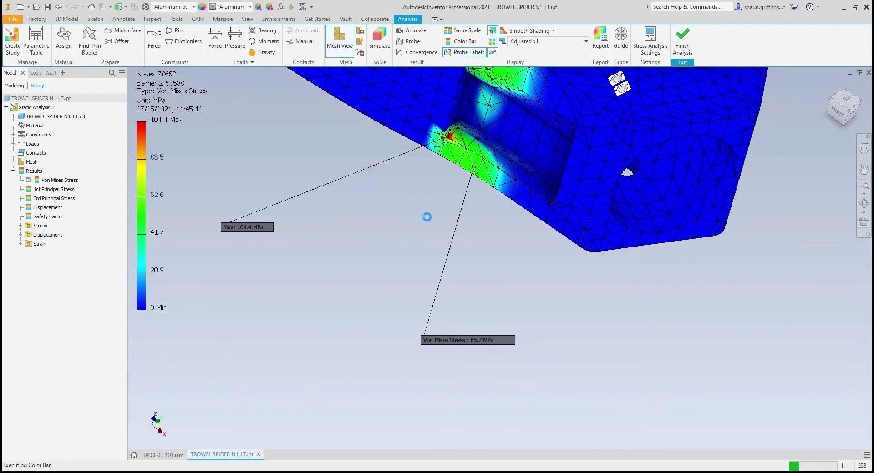
pyautogui.scroll(-5, 455, 255)
pyautogui.keyDown('shift'); pyautogui.moveTo(552, 322); pyautogui.dragTo(310, 287, button='middle'); pyautogui.keyUp('shift')
pyautogui.scroll(10, 434, 302)
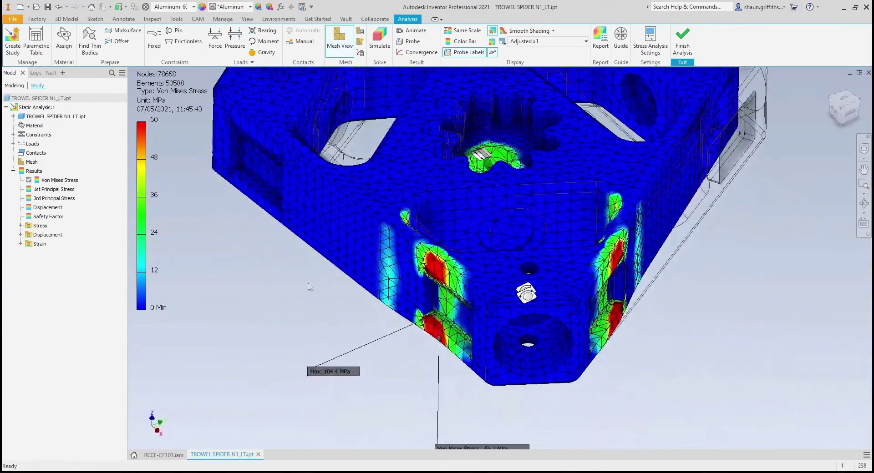
pyautogui.scroll(-3, 311, 312)
pyautogui.doubleClick(49, 217)
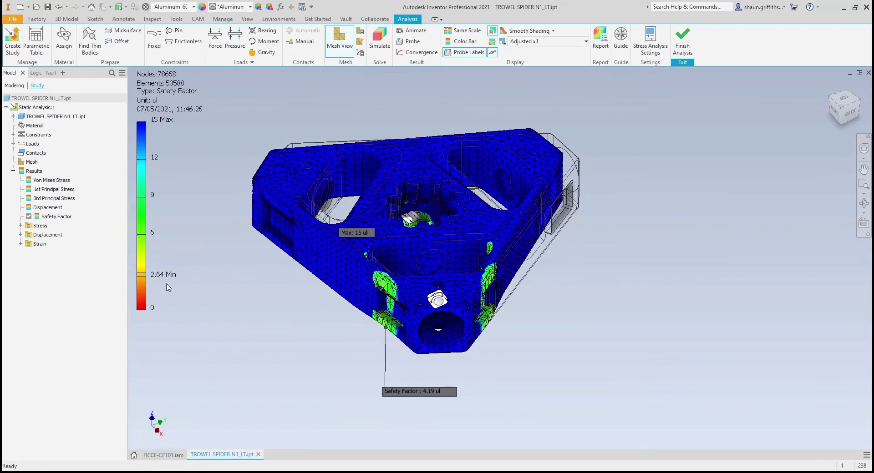
# Step: Copy Static Analysis:1 into a second study and rename it Parametric
pyautogui.click(47, 107)
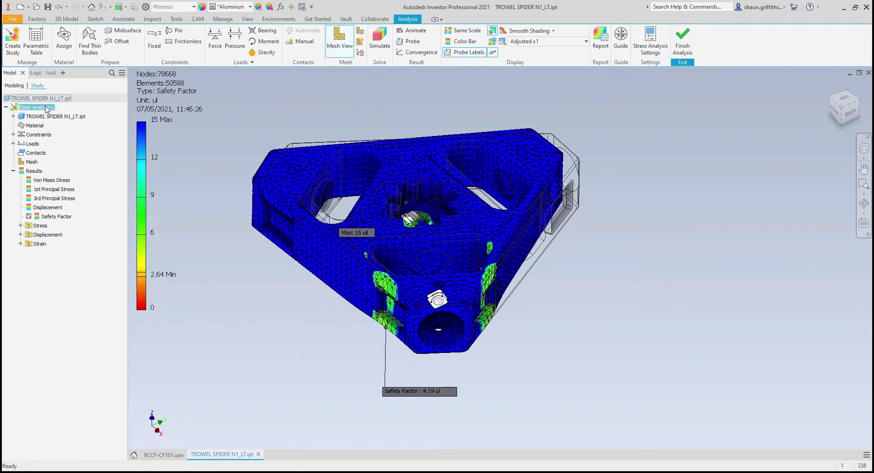
pyautogui.rightClick(47, 108)
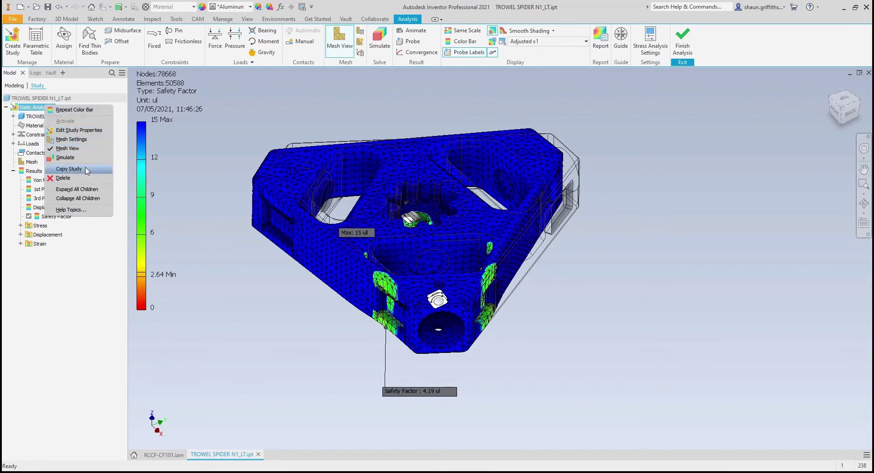
pyautogui.click(70, 169)
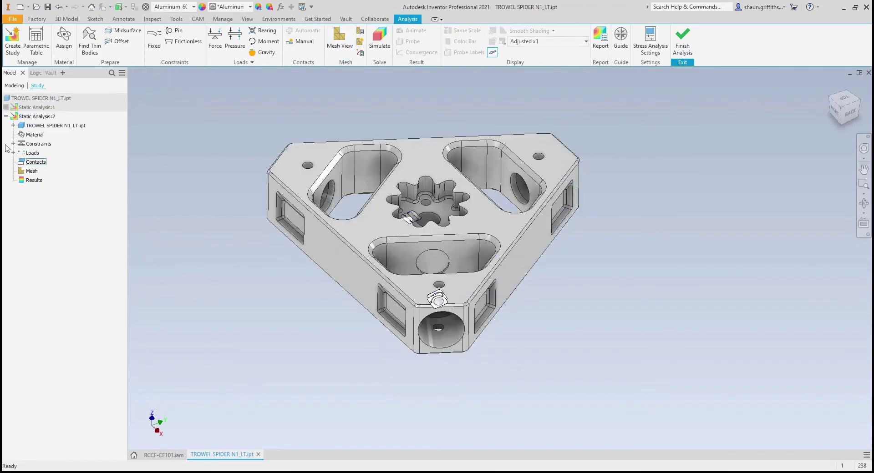
pyautogui.rightClick(49, 117)
pyautogui.click(33, 117)
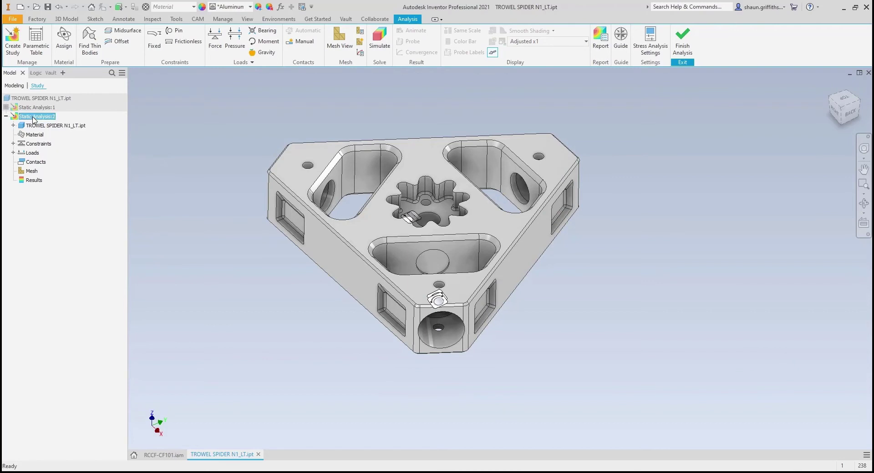
pyautogui.click(32, 118)
pyautogui.press('Return')
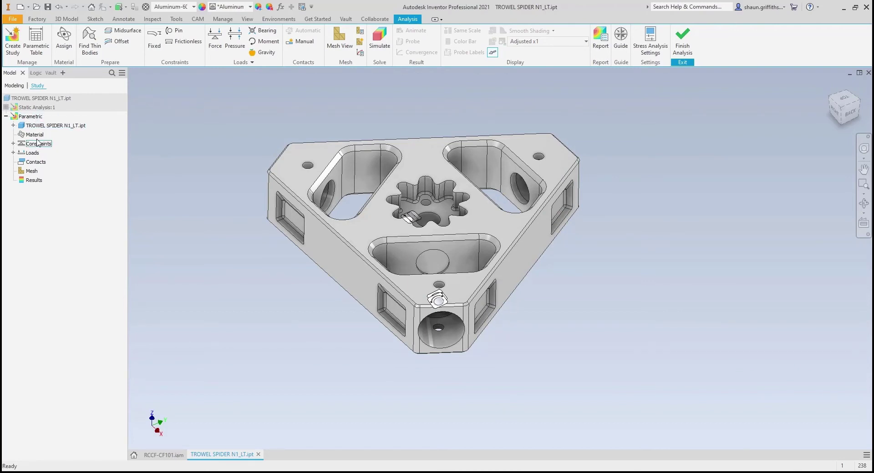
# Step: Open Show Parameters for the part in the new study
pyautogui.rightClick(48, 126)
pyautogui.click(78, 141)
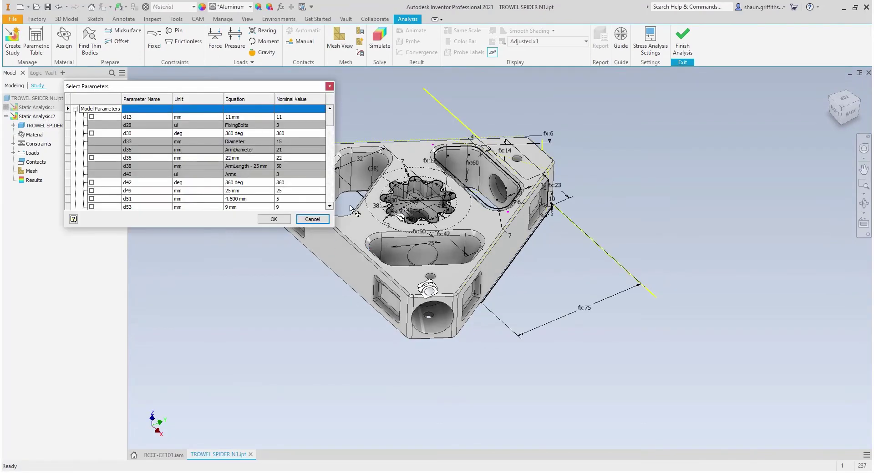
pyautogui.moveTo(331, 122)
pyautogui.mouseDown()
pyautogui.moveTo(338, 203)
pyautogui.moveTo(339, 115)
pyautogui.mouseUp()
# Step: Edit Sketch14 and define the slot wall dimension as parameter offset = 6 mm
pyautogui.click(330, 87)
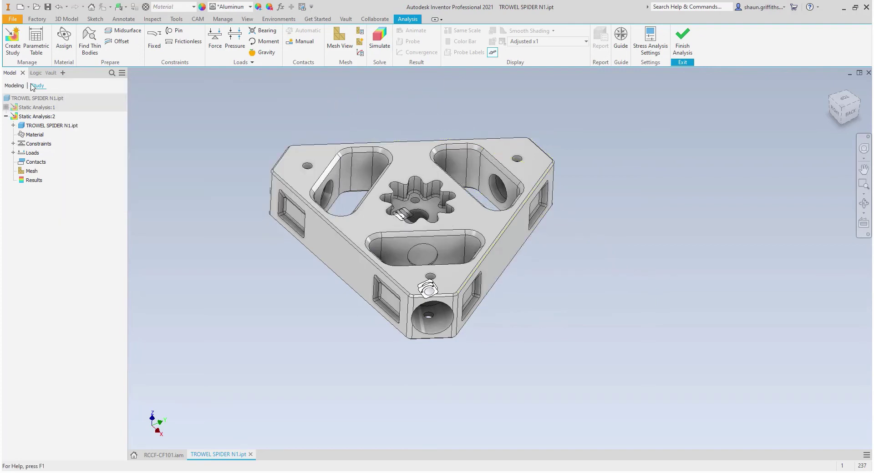
pyautogui.click(13, 85)
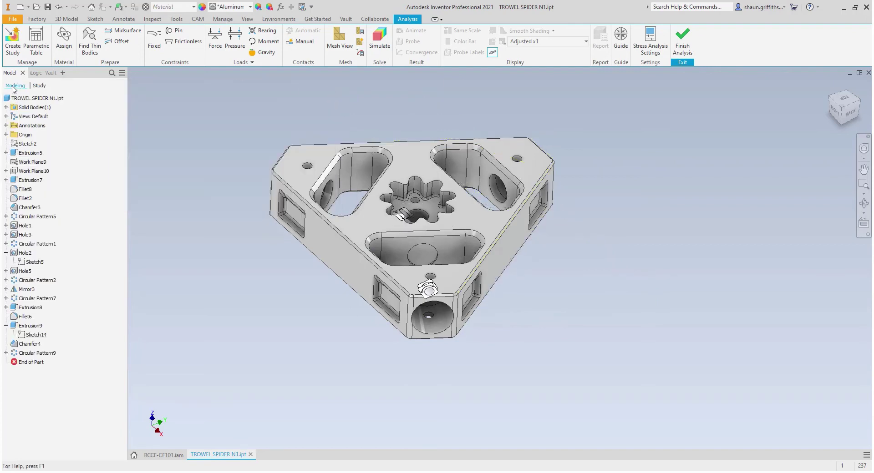
pyautogui.click(32, 336)
pyautogui.rightClick(33, 336)
pyautogui.click(46, 343)
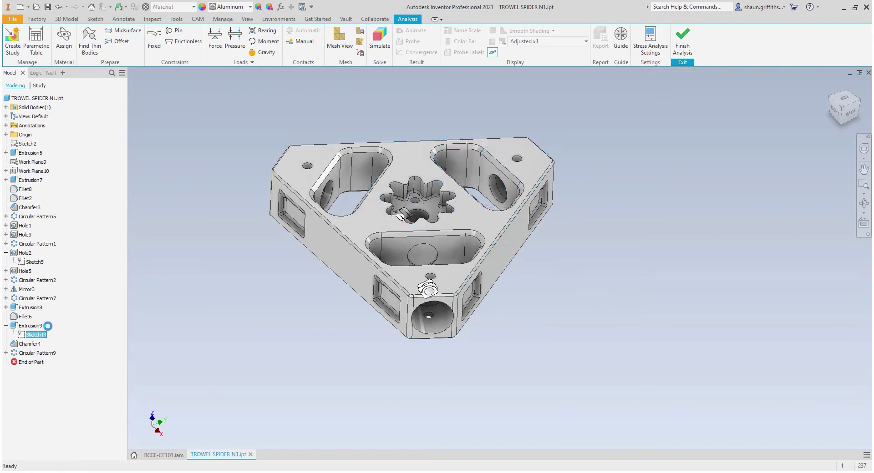
pyautogui.doubleClick(524, 316)
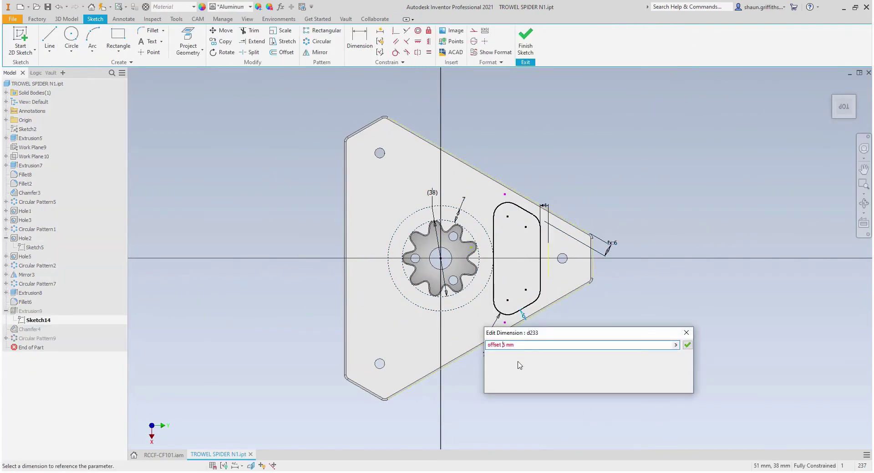
pyautogui.press('Return')
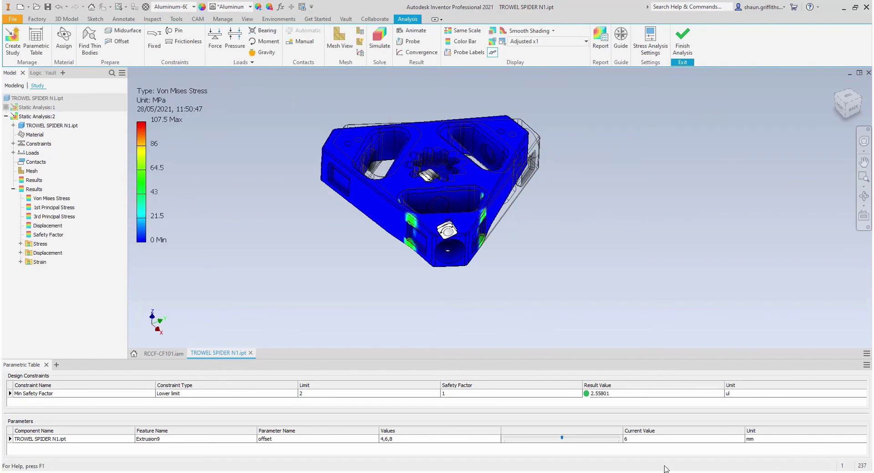
# Step: Set the offset to 4 mm and view from Top: minimum safety factor drops to 1.21
pyautogui.click(531, 440)
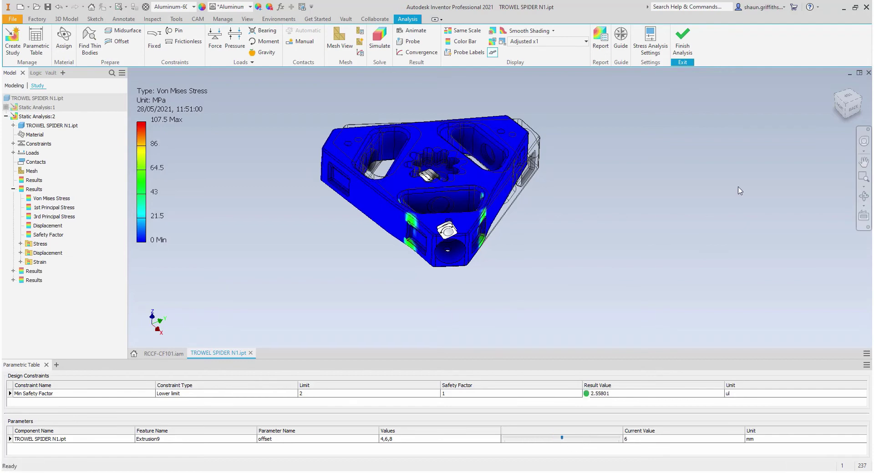
pyautogui.click(847, 98)
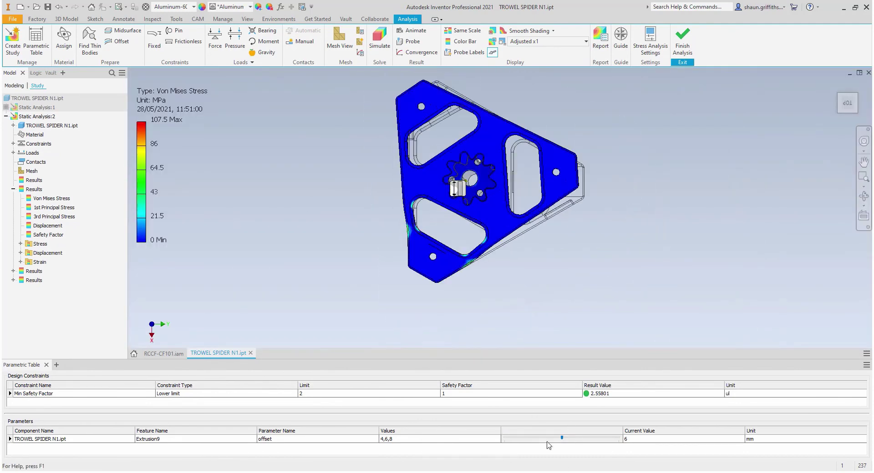
pyautogui.click(524, 439)
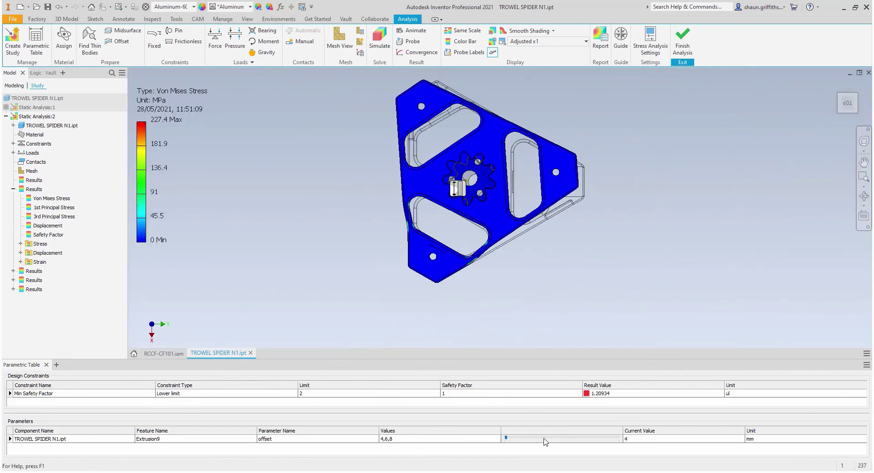